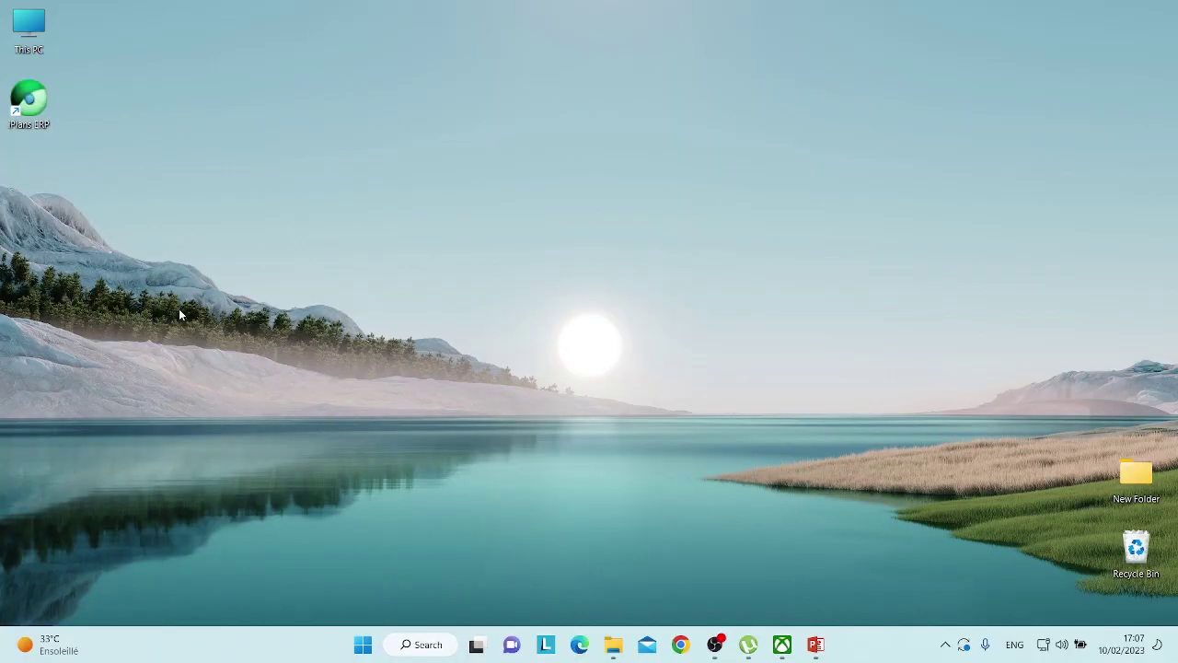
Launch iPlans ERP and enter the SPECIALITE STE MINESEC site to reach the Authentification dialog.
double_click(36, 112)
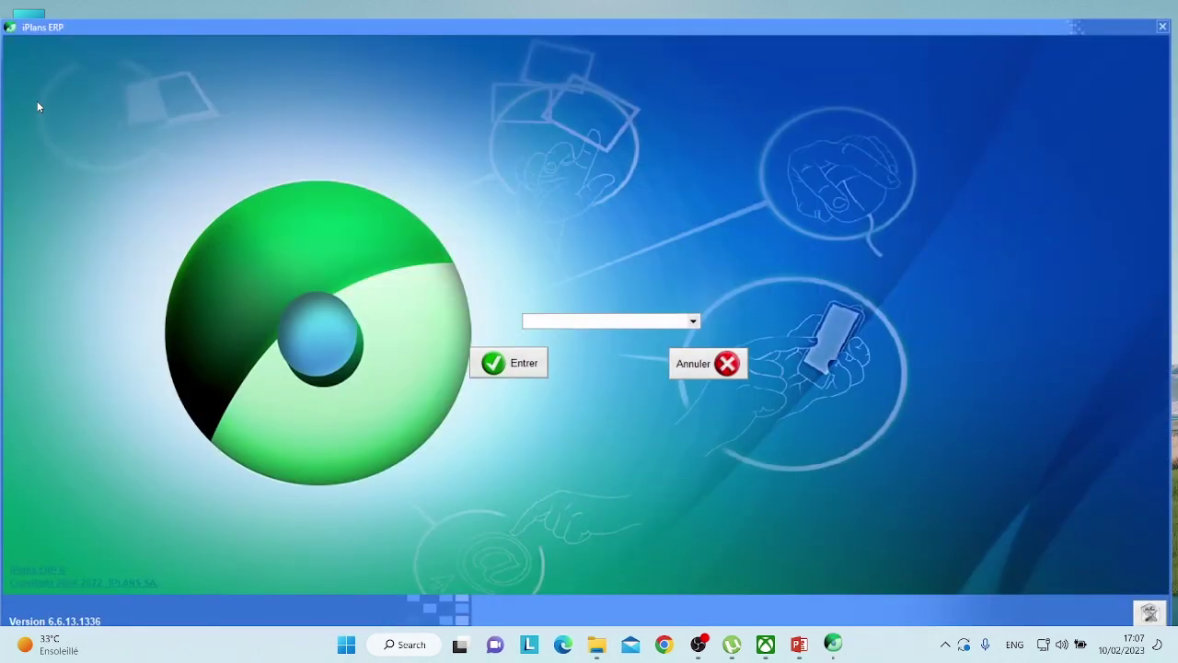
click(695, 320)
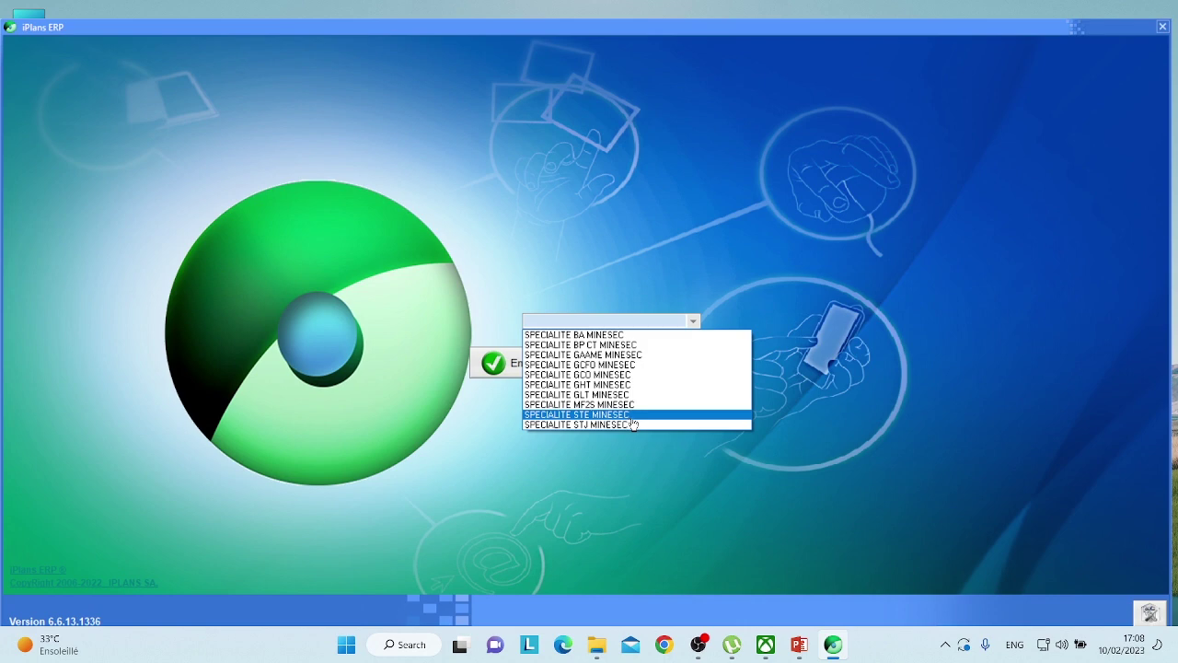
click(634, 416)
click(498, 358)
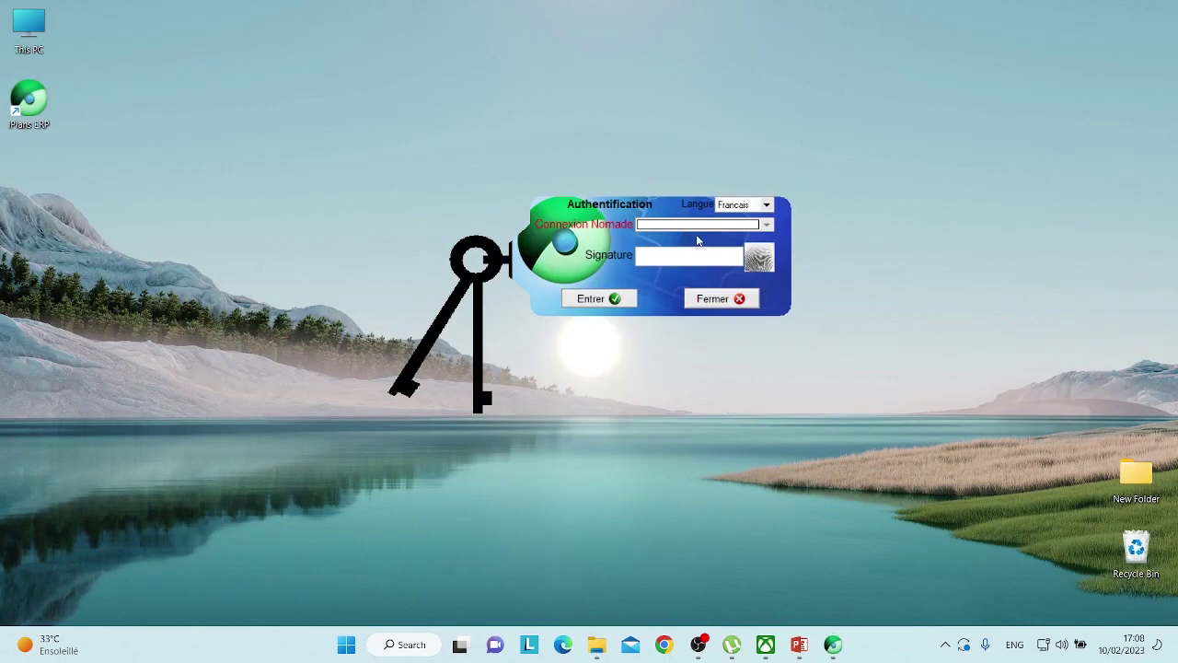
Log in with the FORMATEUR profile, English language and the signature password.
key(Tab)
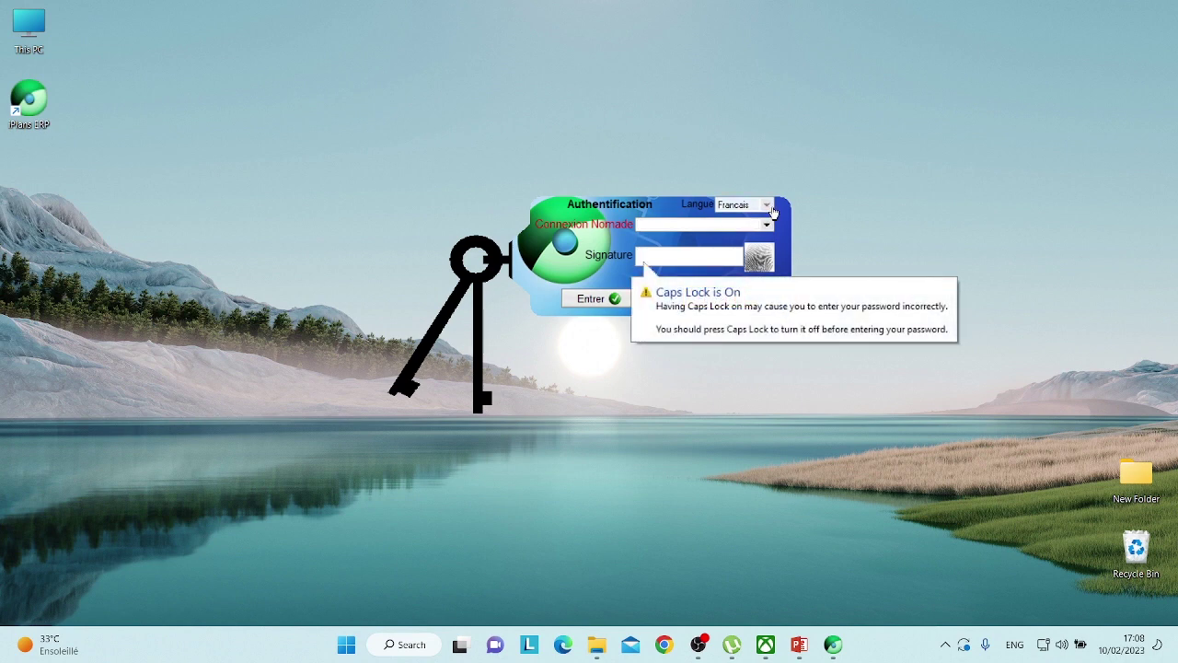
click(770, 207)
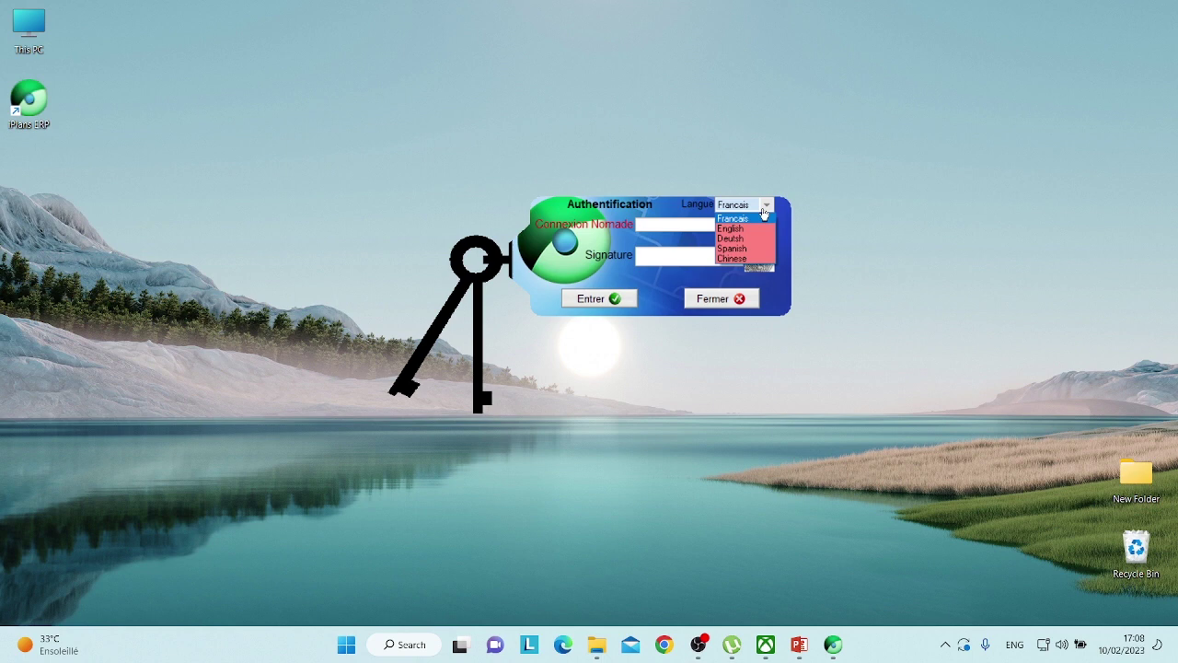
click(745, 229)
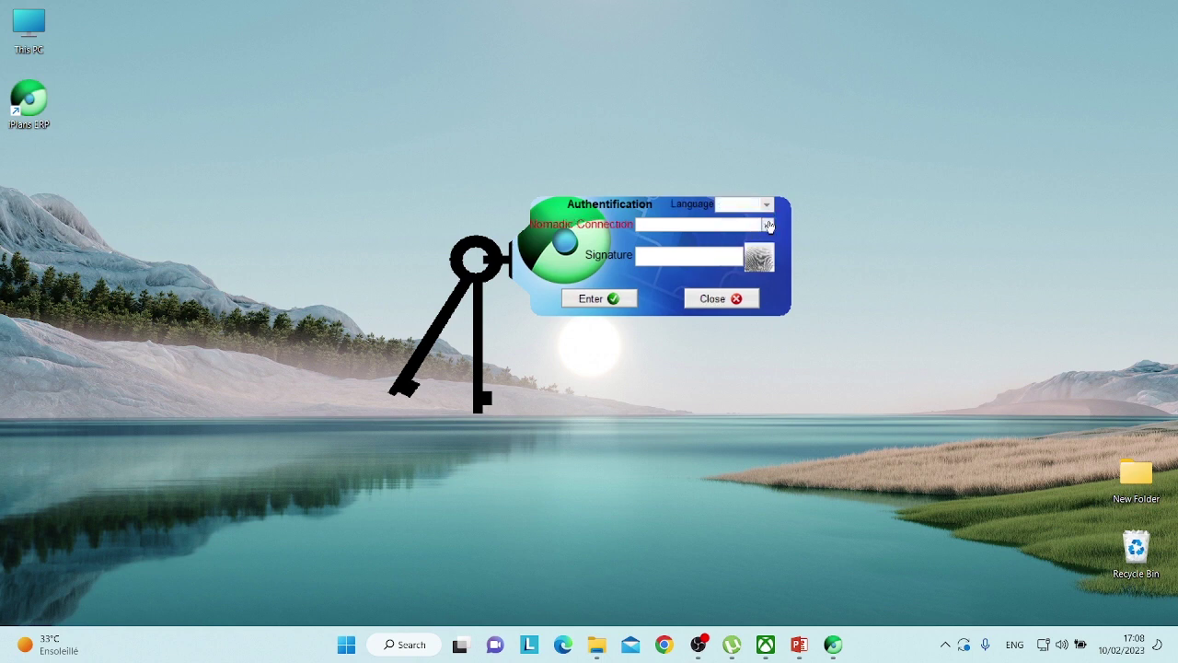
click(763, 226)
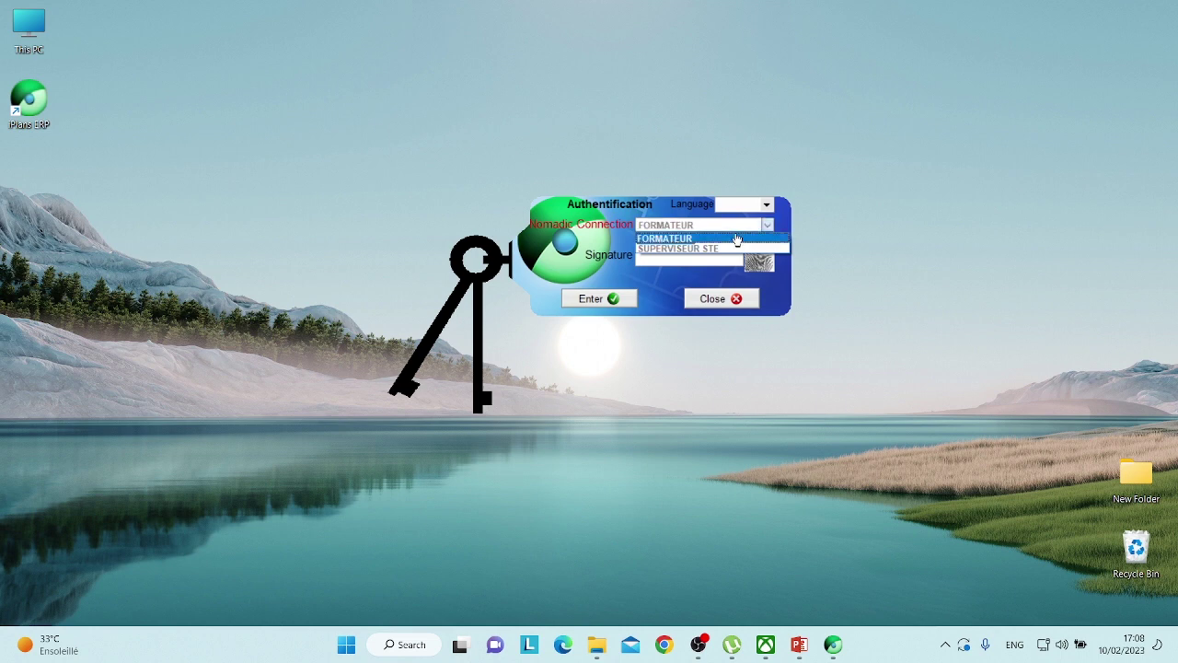
click(732, 239)
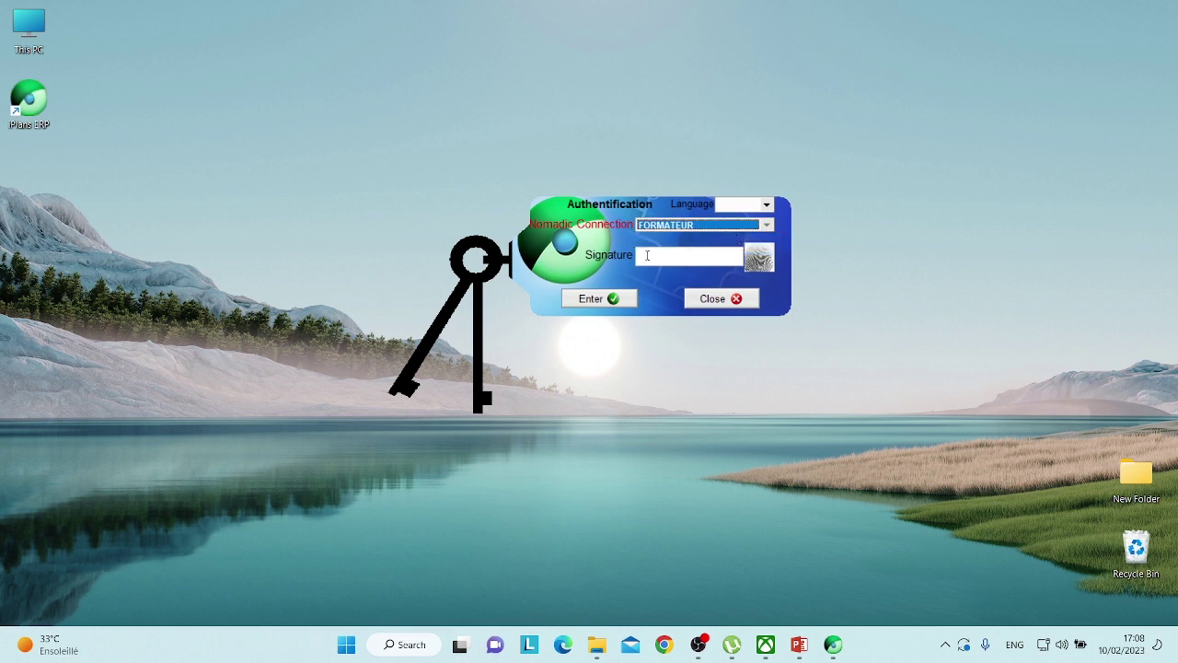
click(647, 255)
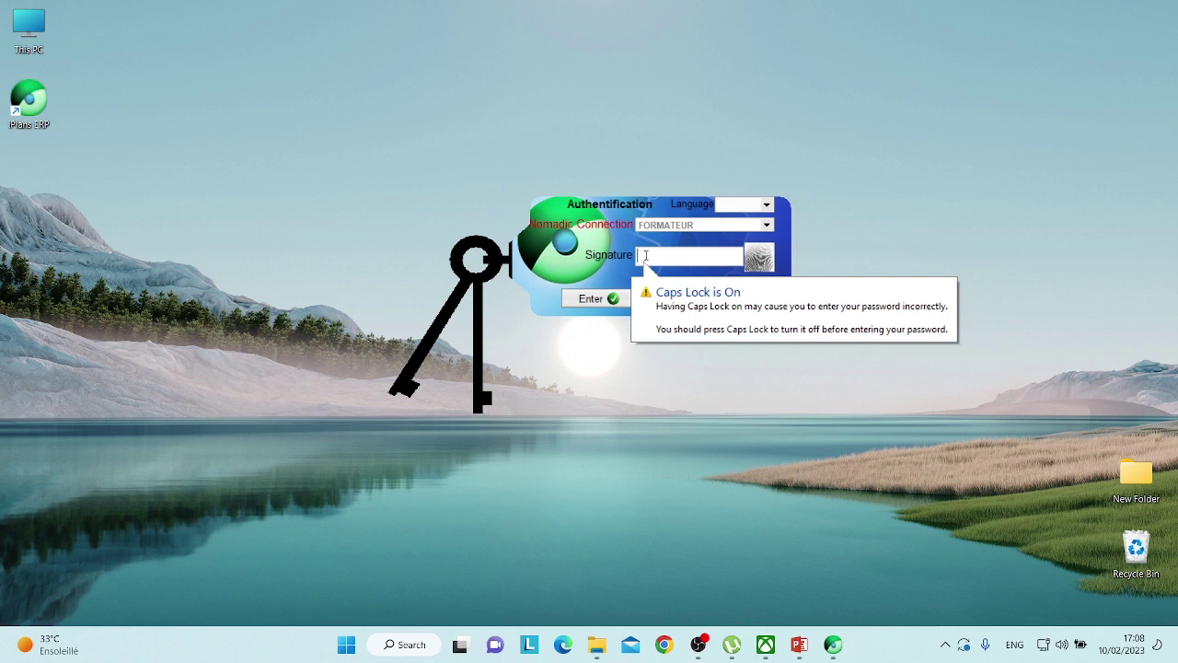
text(****)
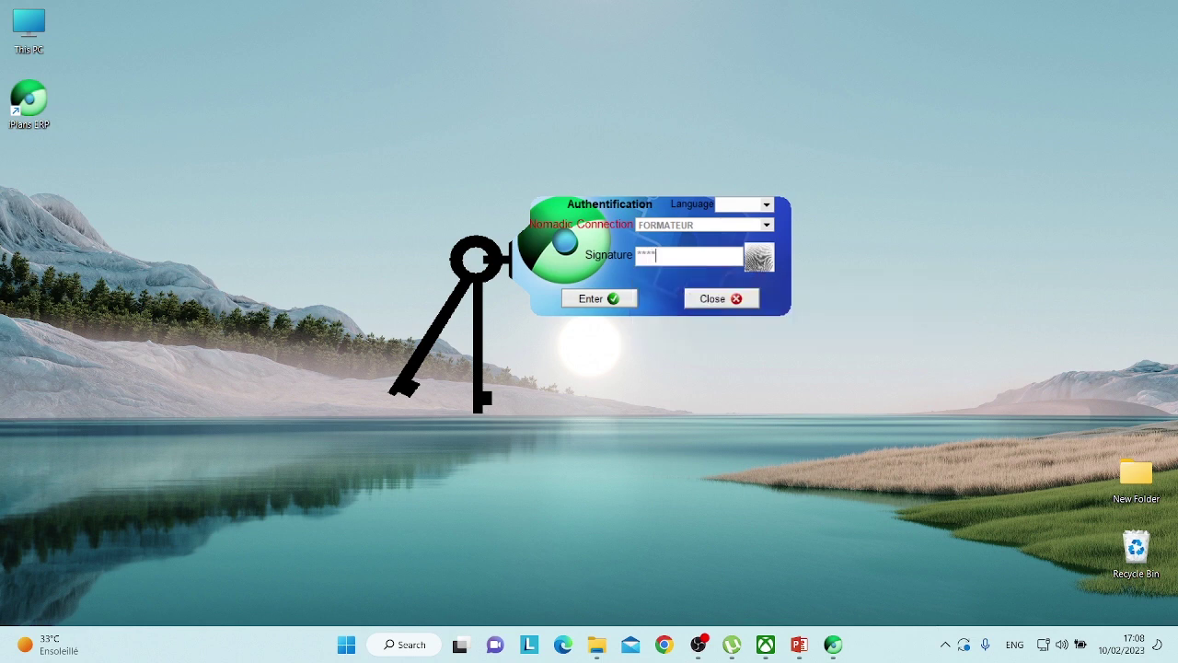
text(*******)
click(617, 300)
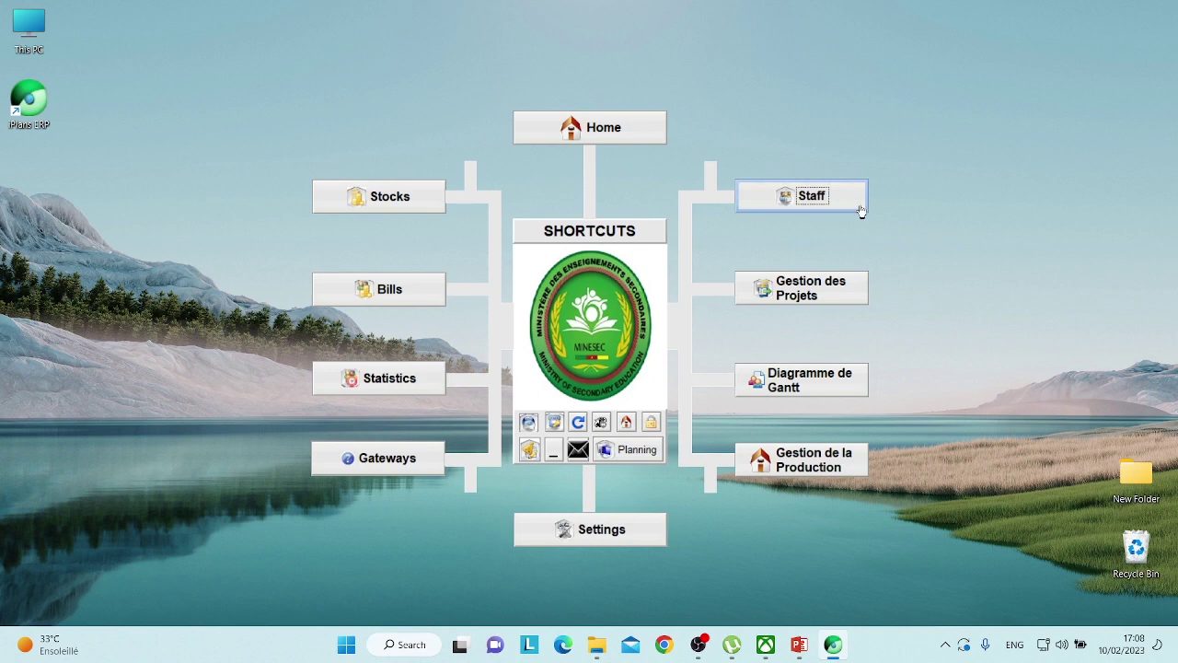
Open Staff and filter the Liste des salariés to the DIPES II category.
click(815, 202)
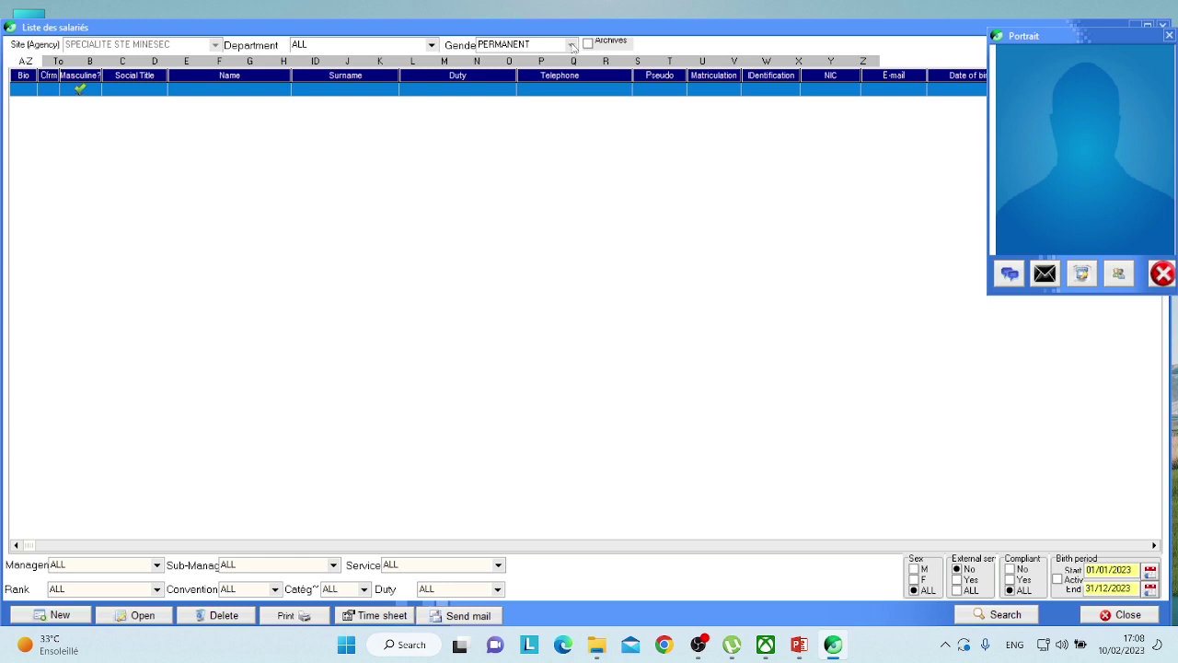
click(572, 46)
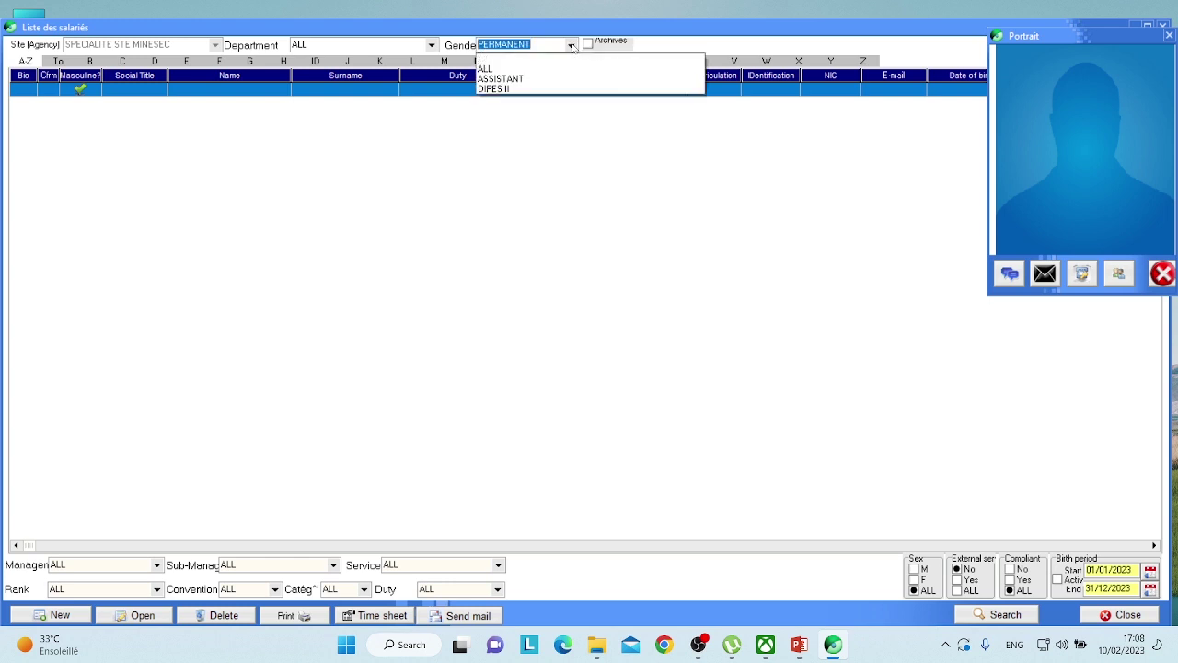
click(547, 89)
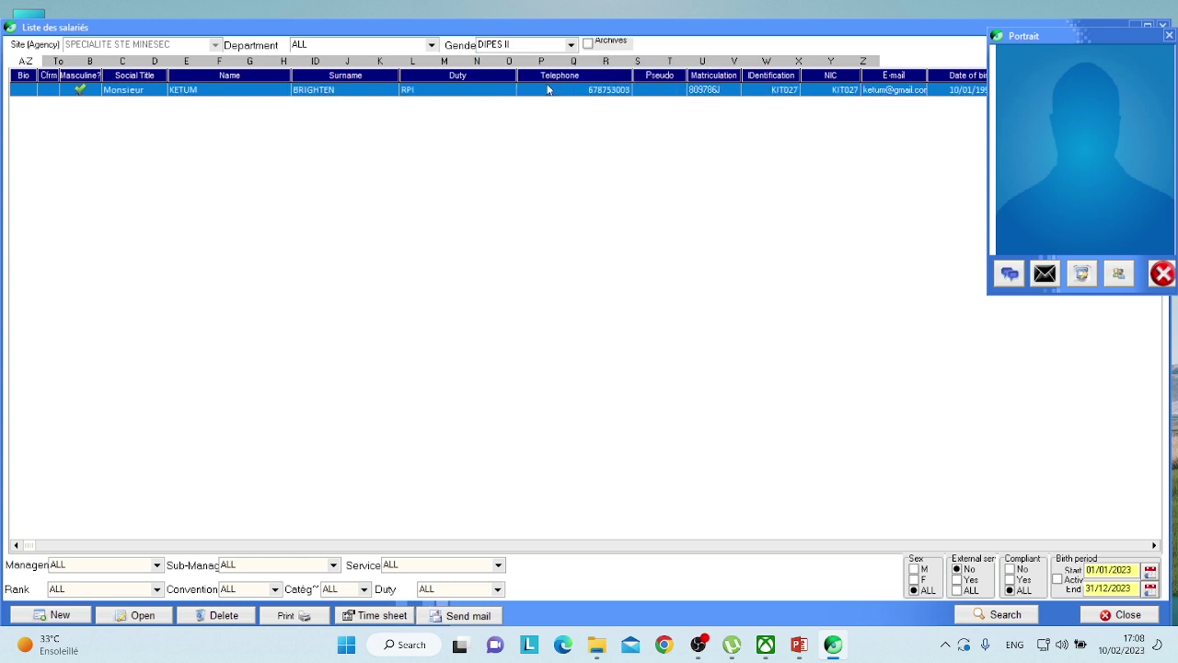
Open the DIPES II employee's file and start a new mission from the Missions tab.
double_click(488, 89)
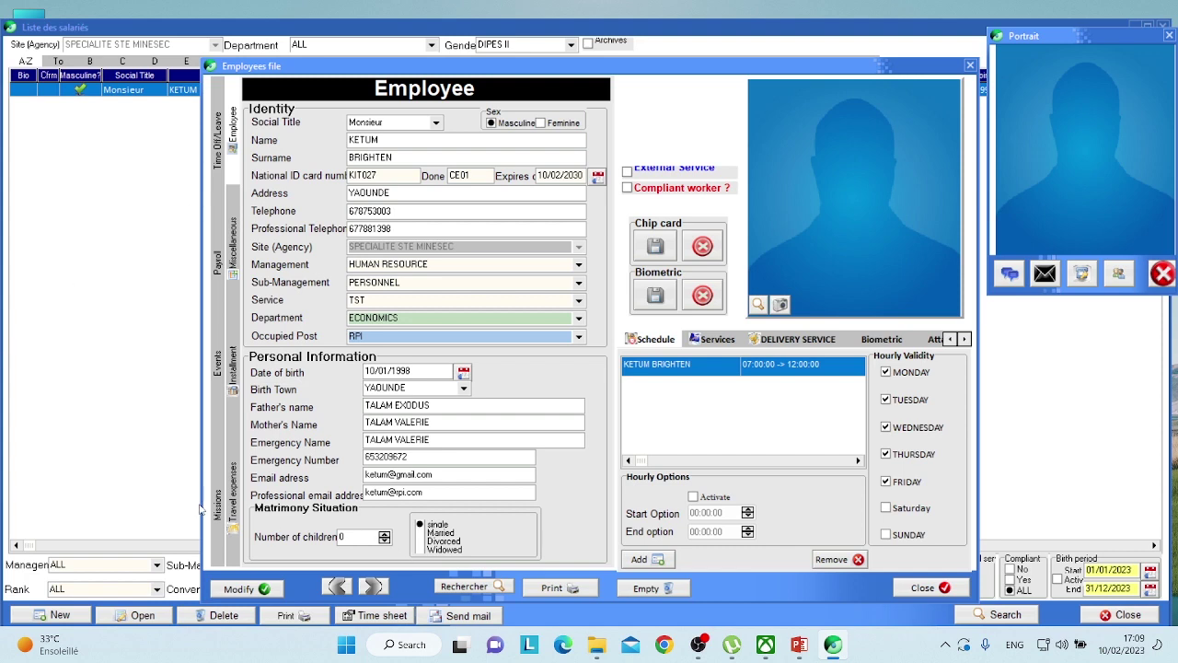
click(220, 518)
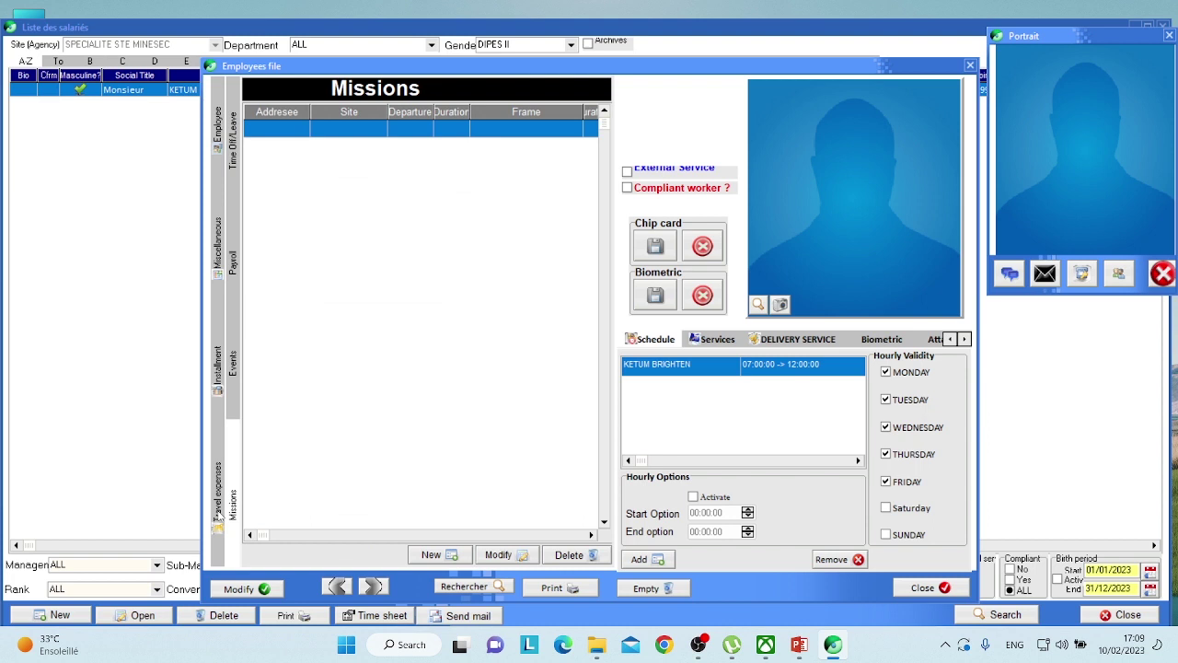
click(451, 555)
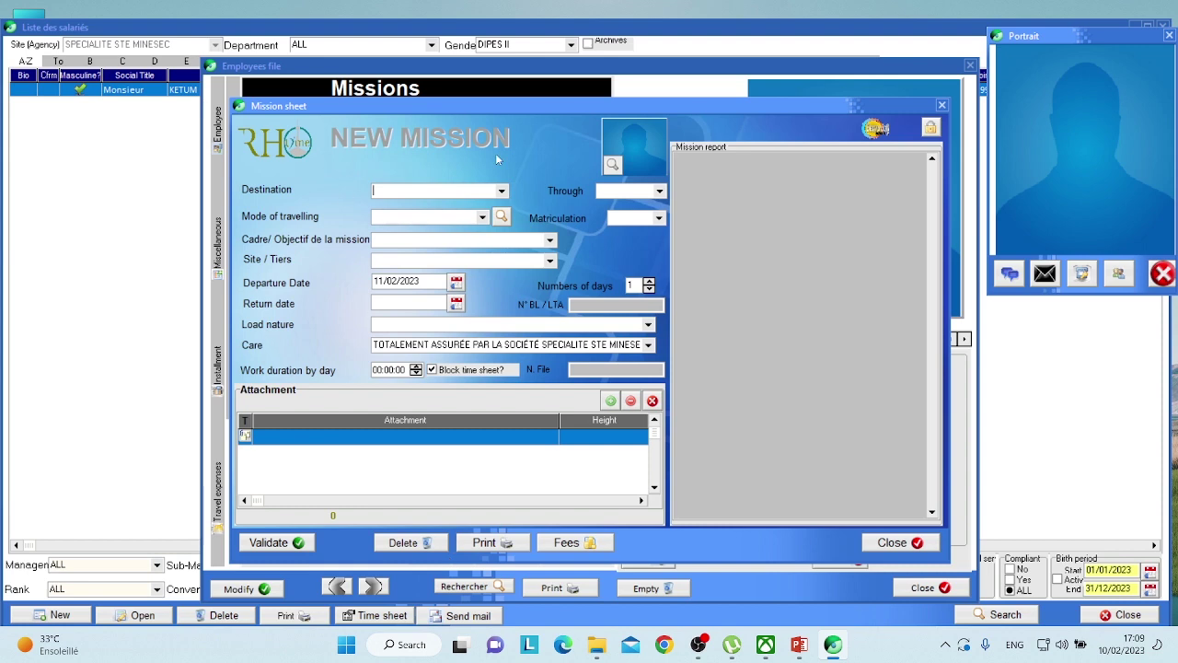
Set the mission destination to WABANE with a stopover in DSCHANG.
text(WA)
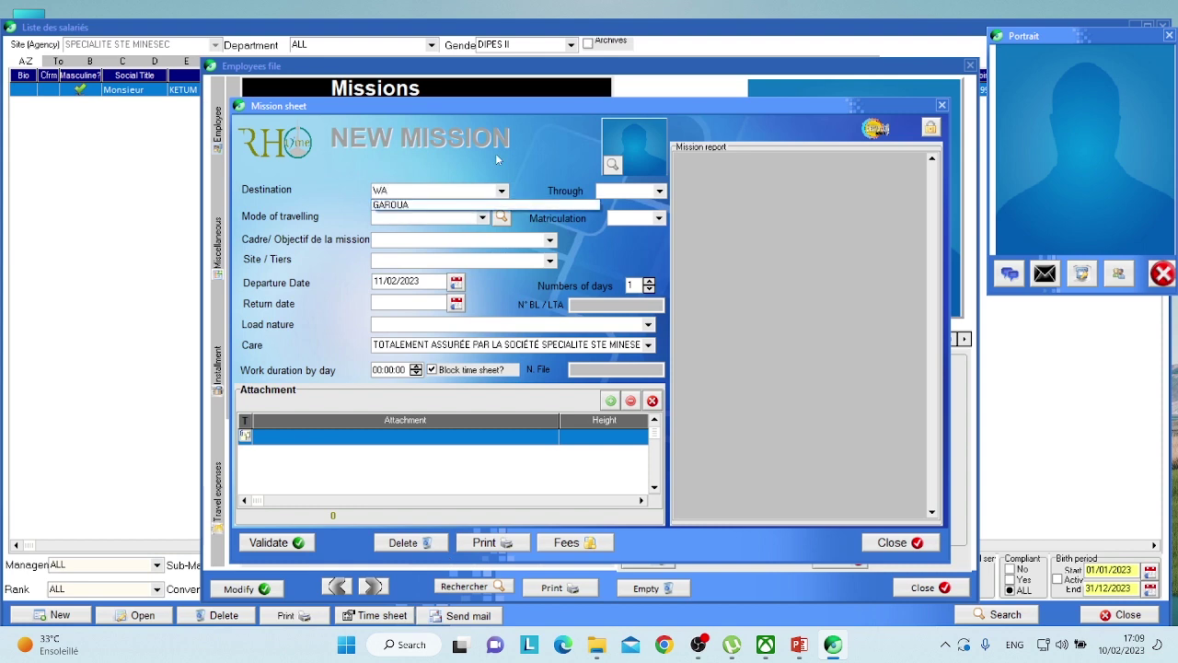
text(BANE)
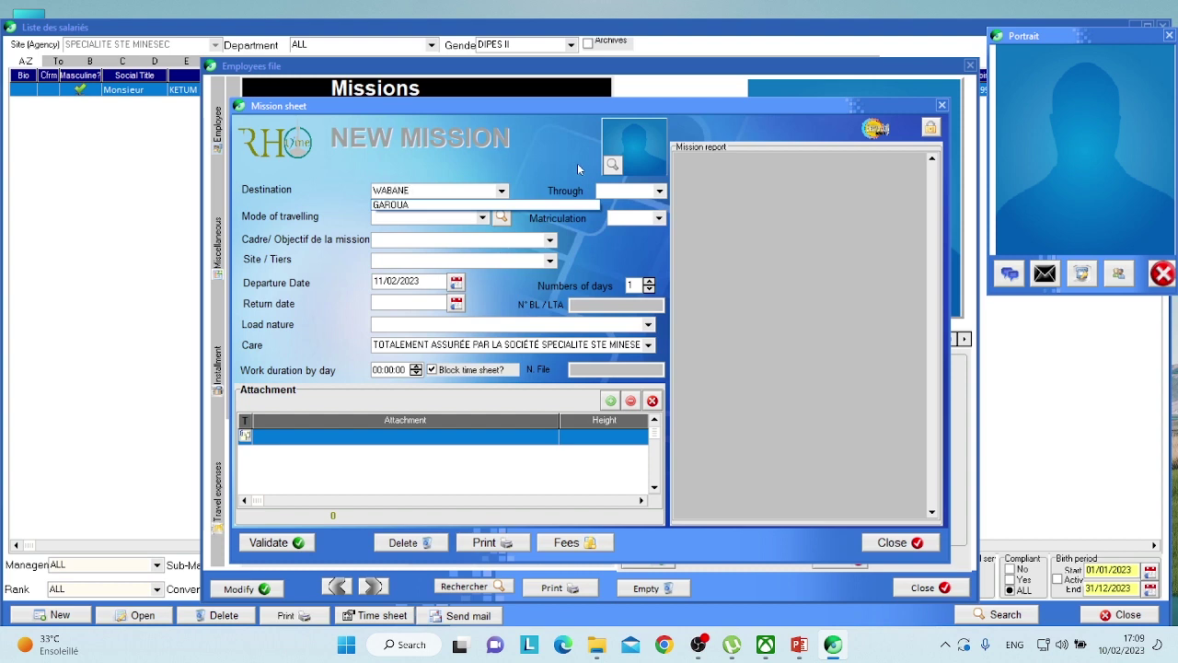
click(502, 191)
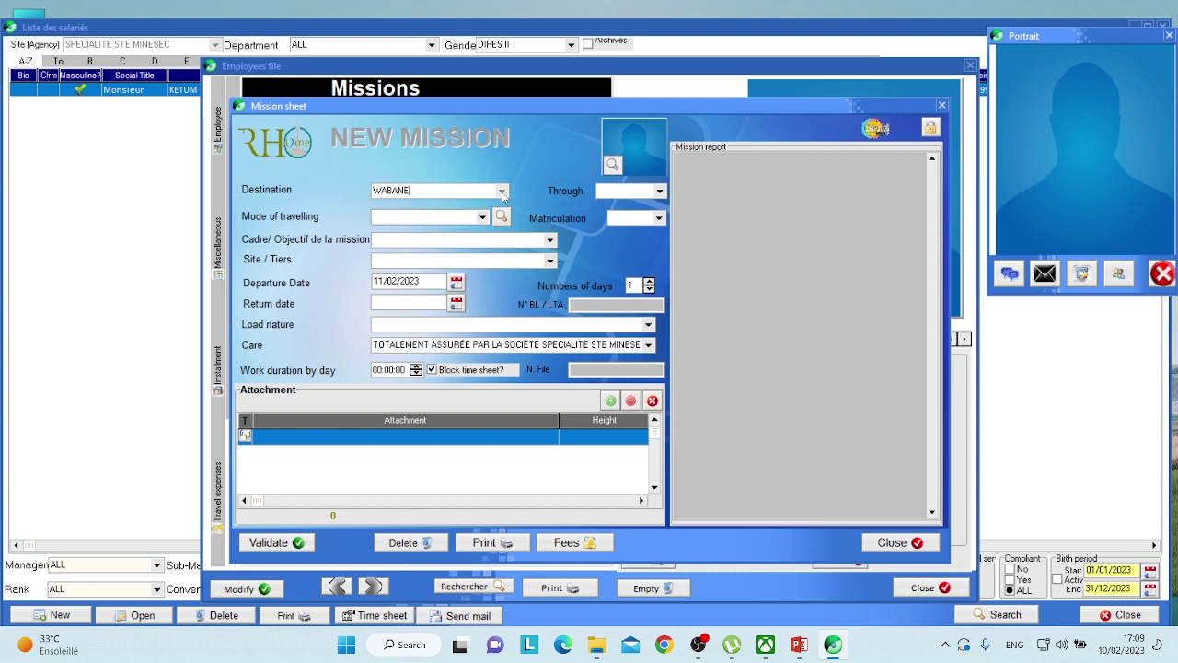
click(659, 191)
click(635, 192)
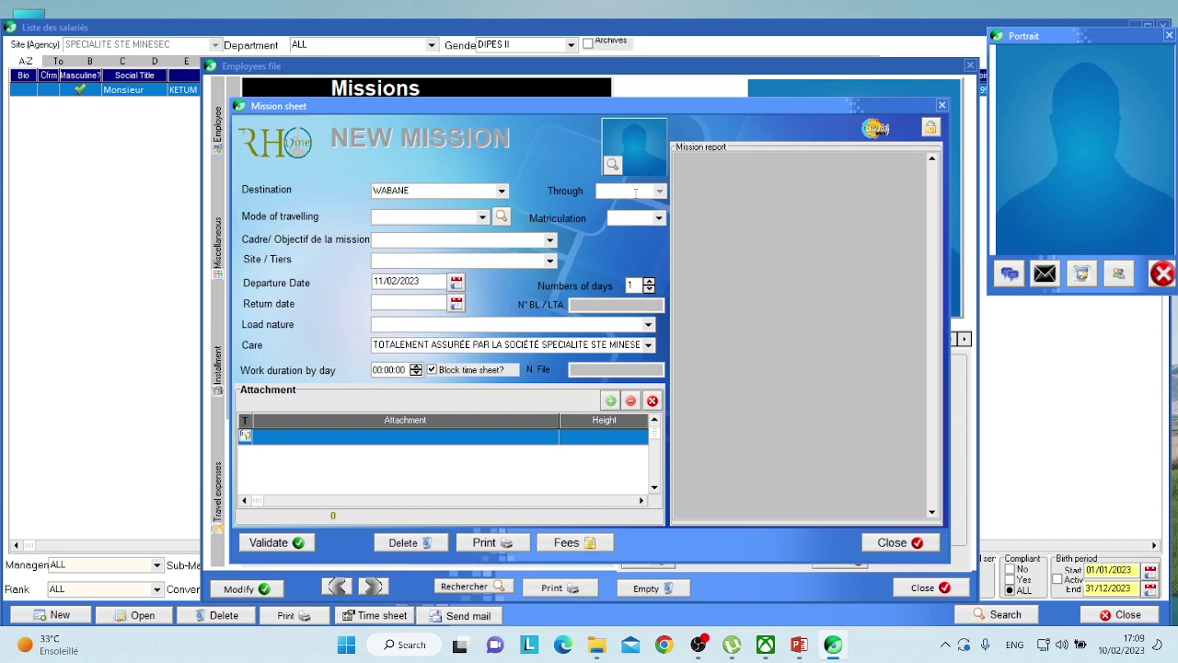
text(DSCH)
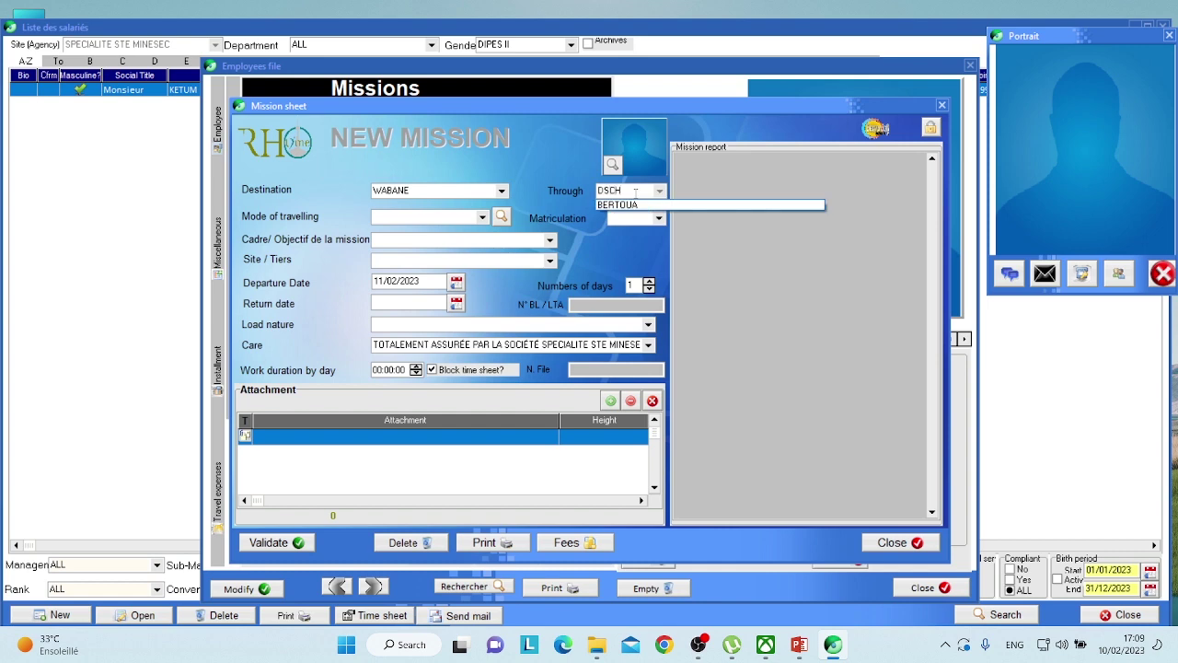
text(ANG)
key(Down)
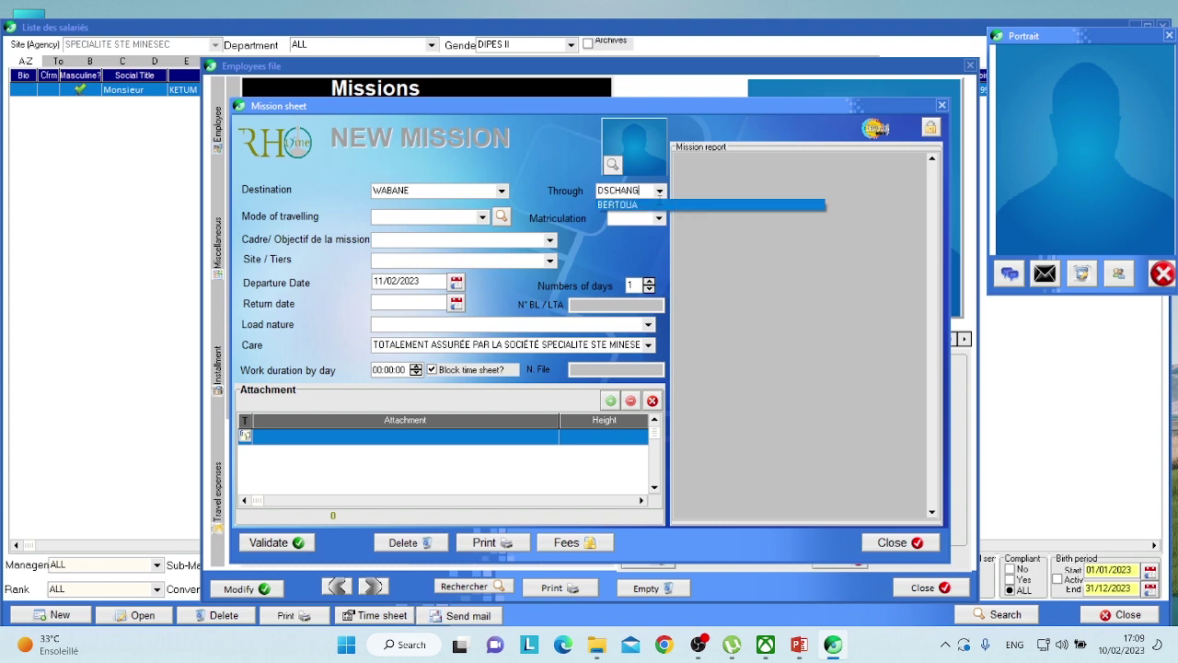
click(644, 190)
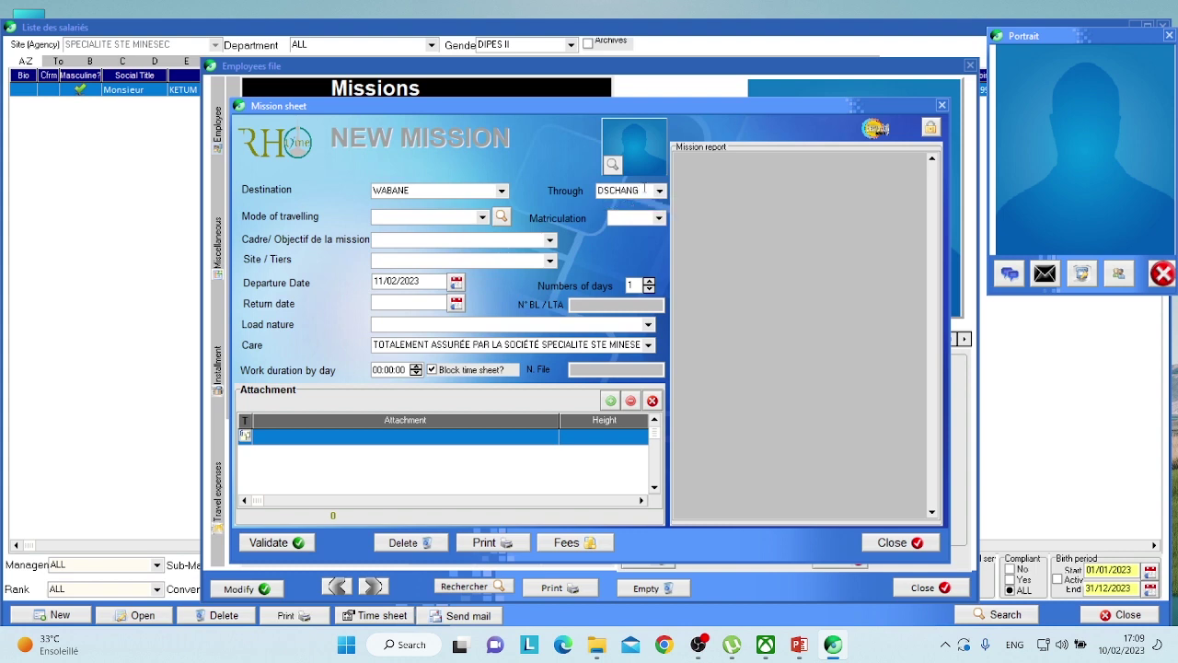
Set travel mode CAR, objective INSPECTION and site GHS WABANE.
click(482, 217)
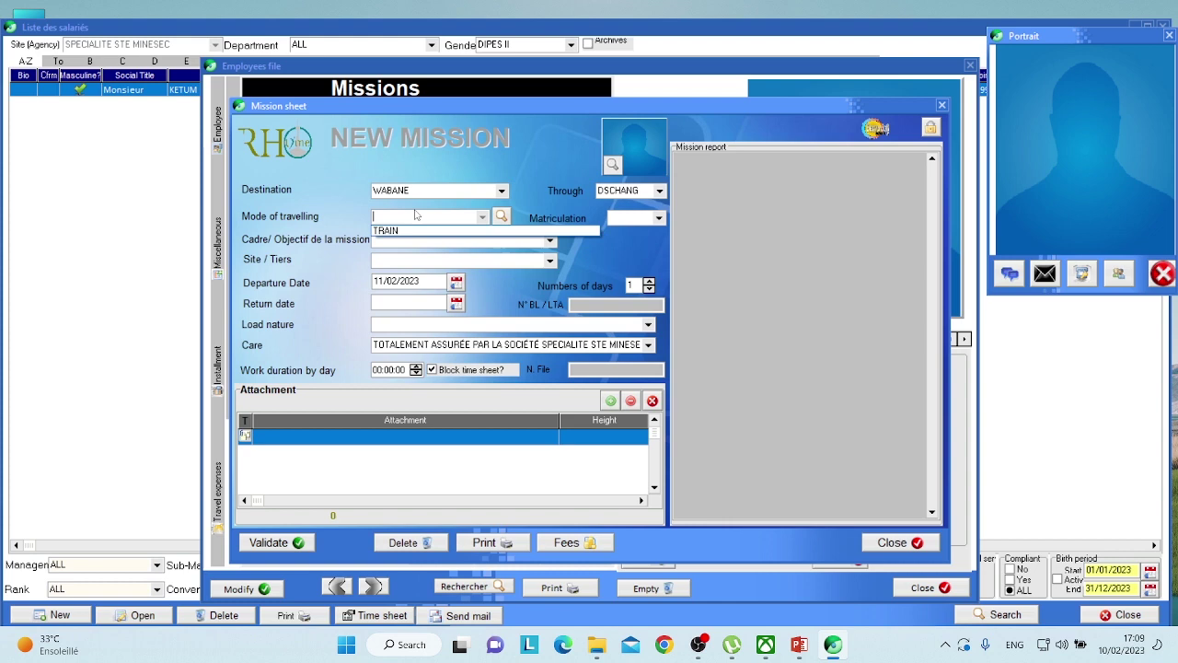
text(CAR)
click(439, 216)
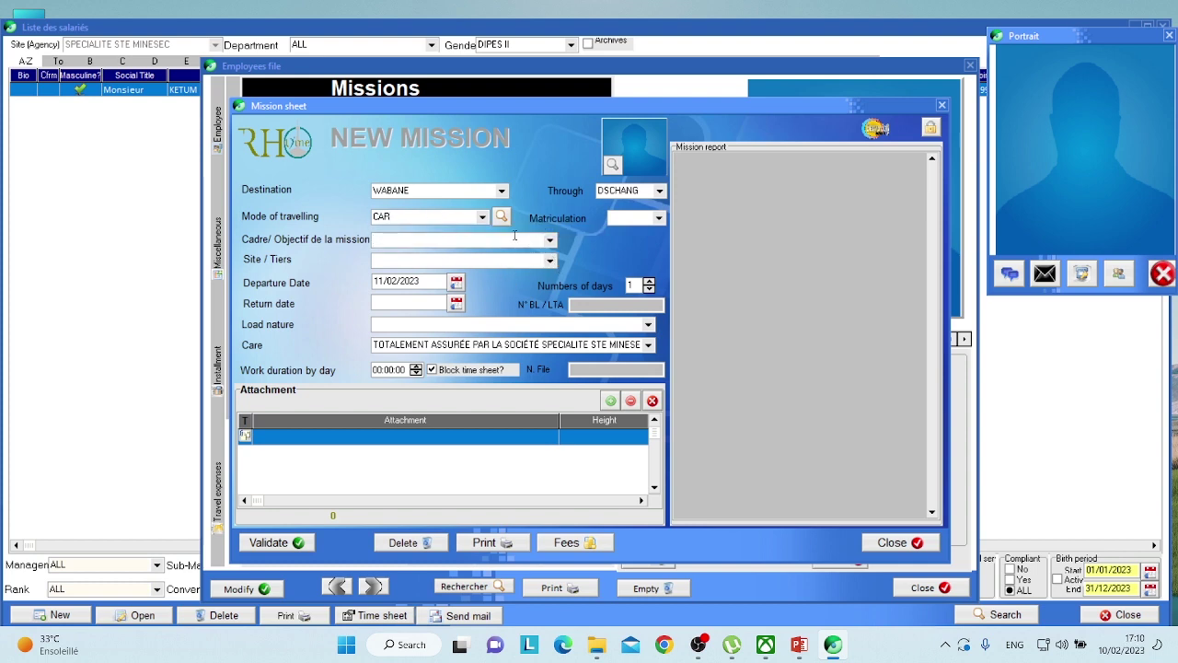
click(514, 236)
text(IN)
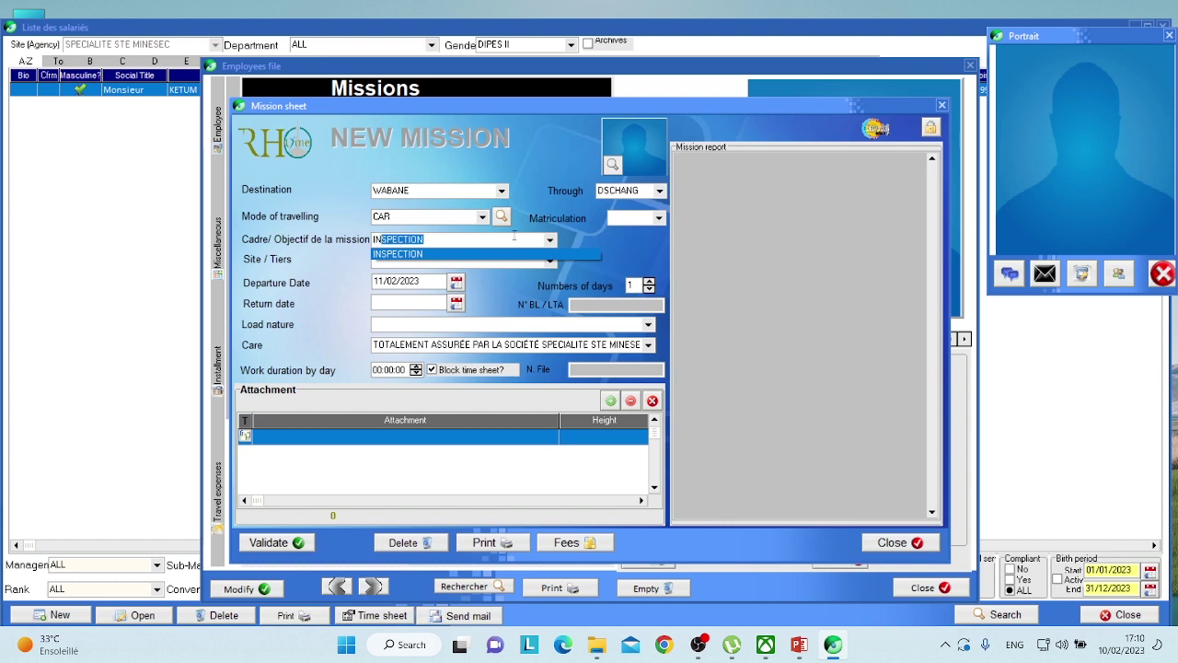
text(SPE)
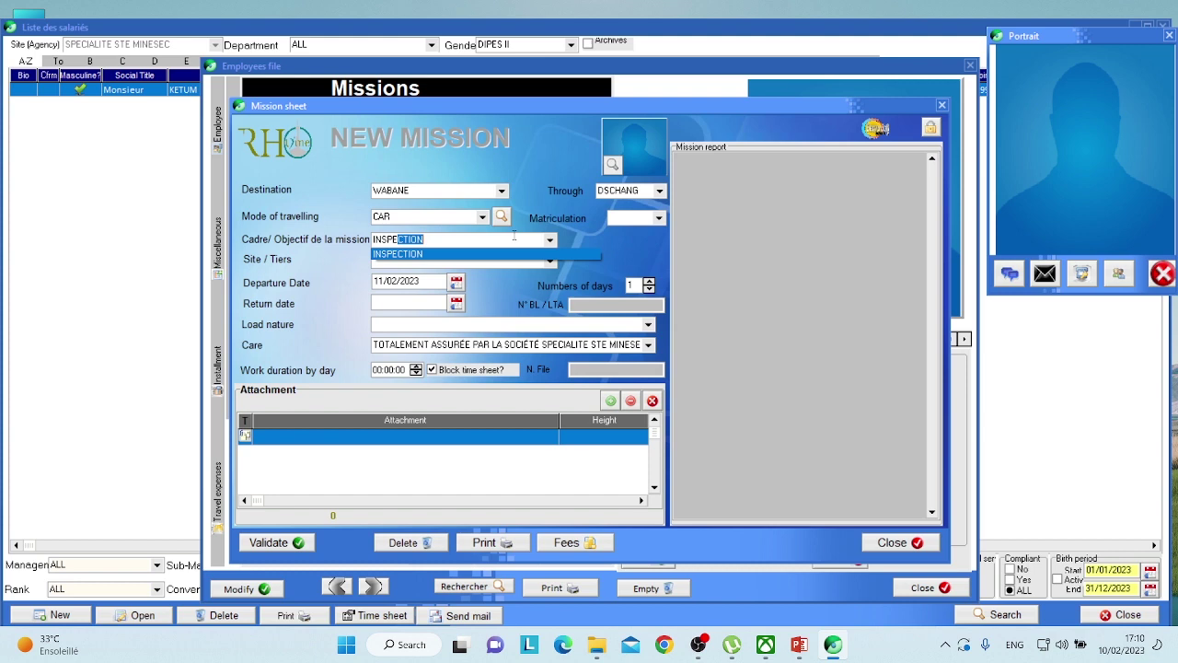
text(CTION)
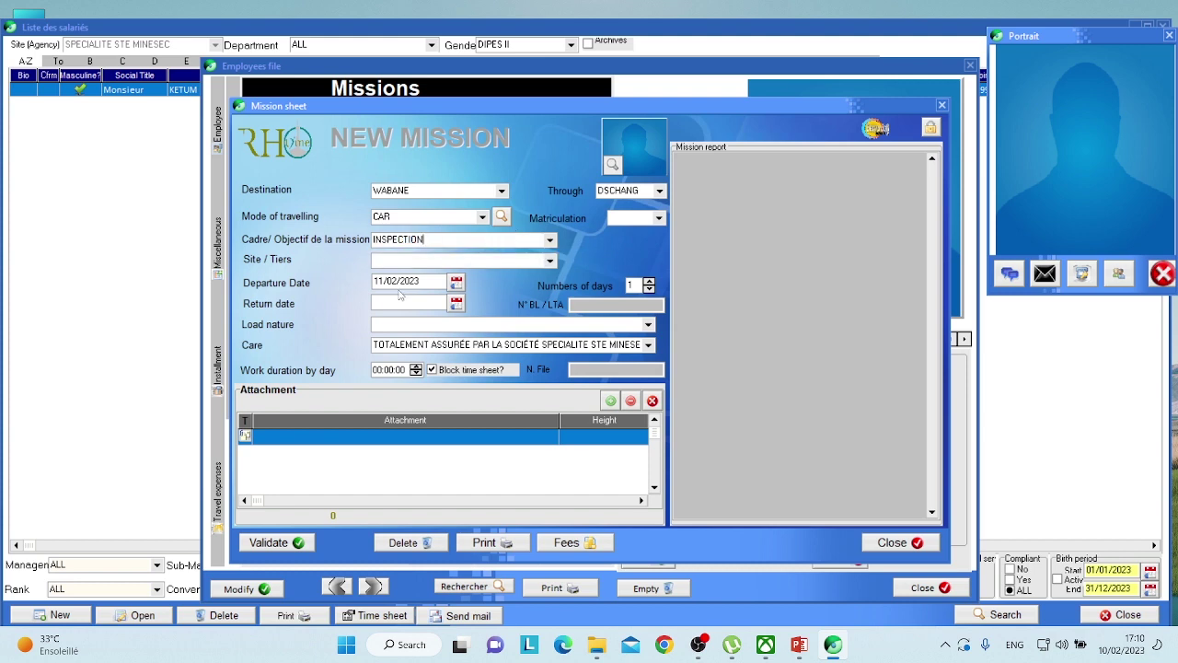
click(551, 261)
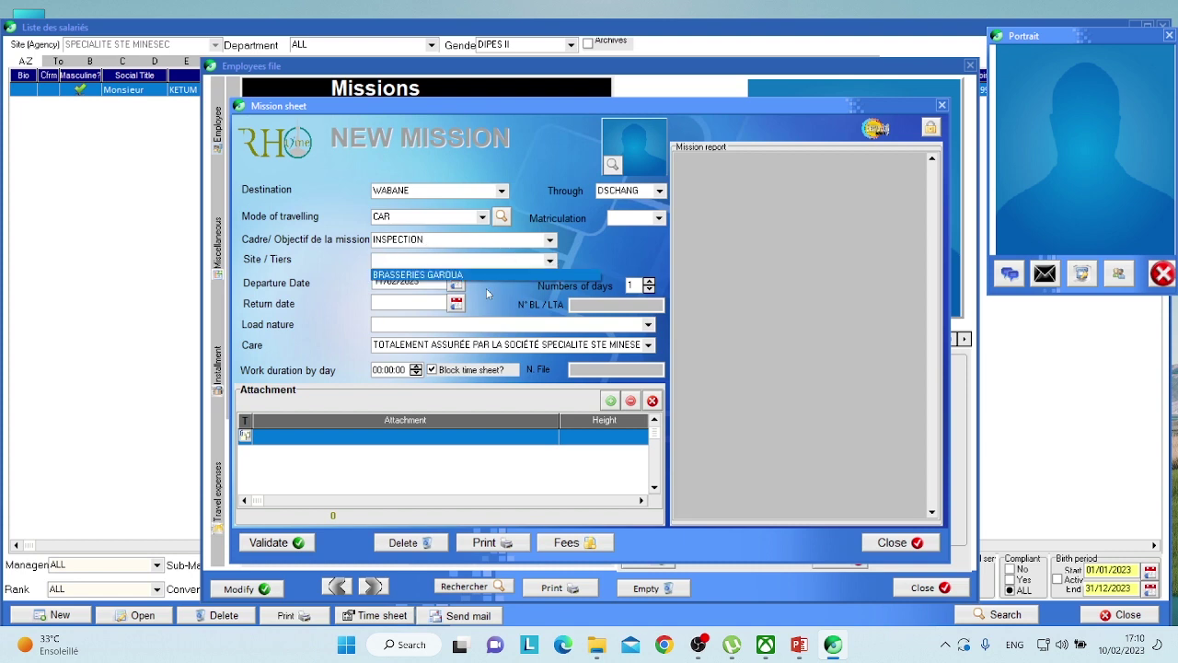
text(GHS )
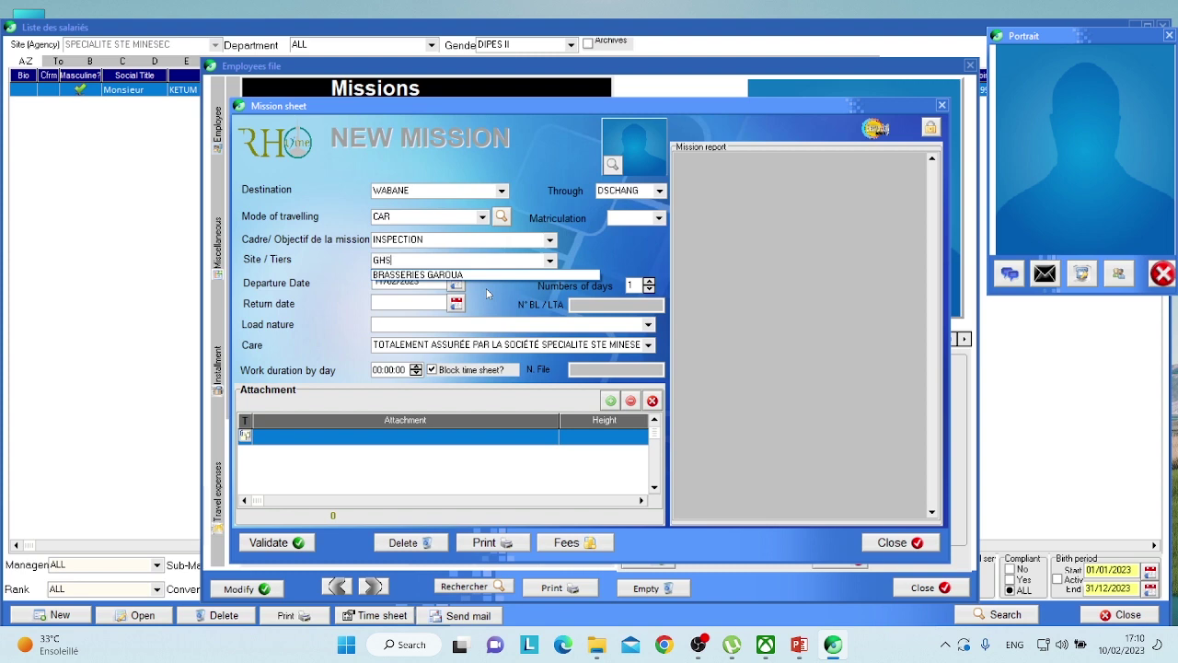
text(WABANE)
click(517, 259)
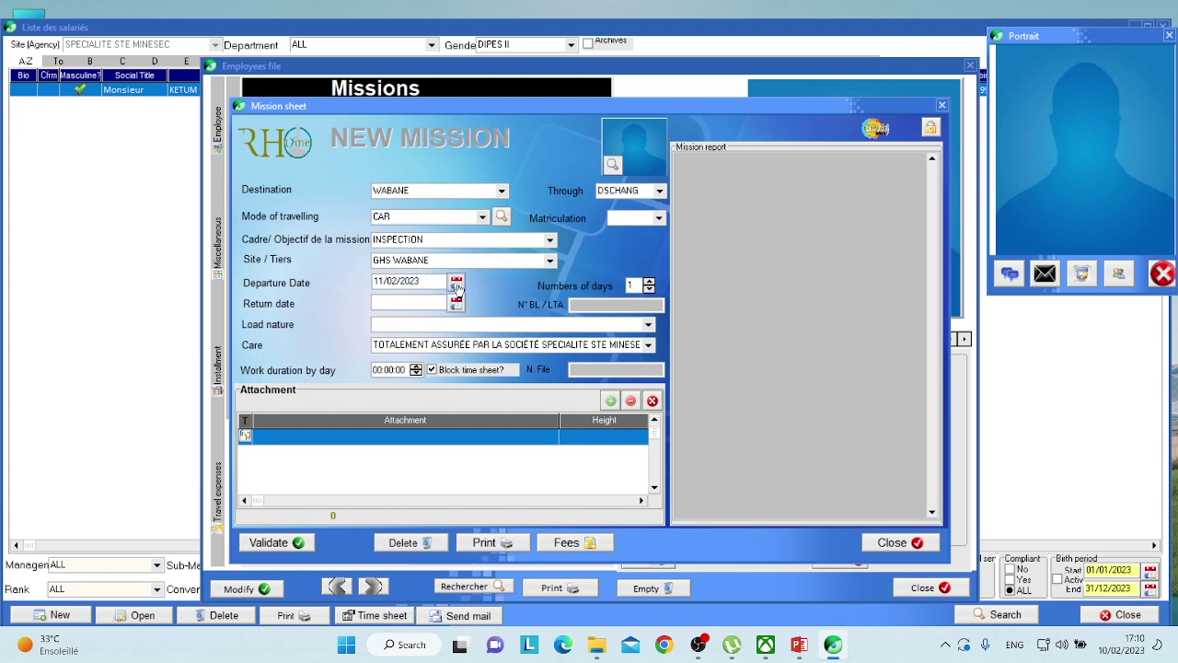
Set departure 11/02/2023 and return 23/02/2023, giving a 12-day mission.
click(457, 284)
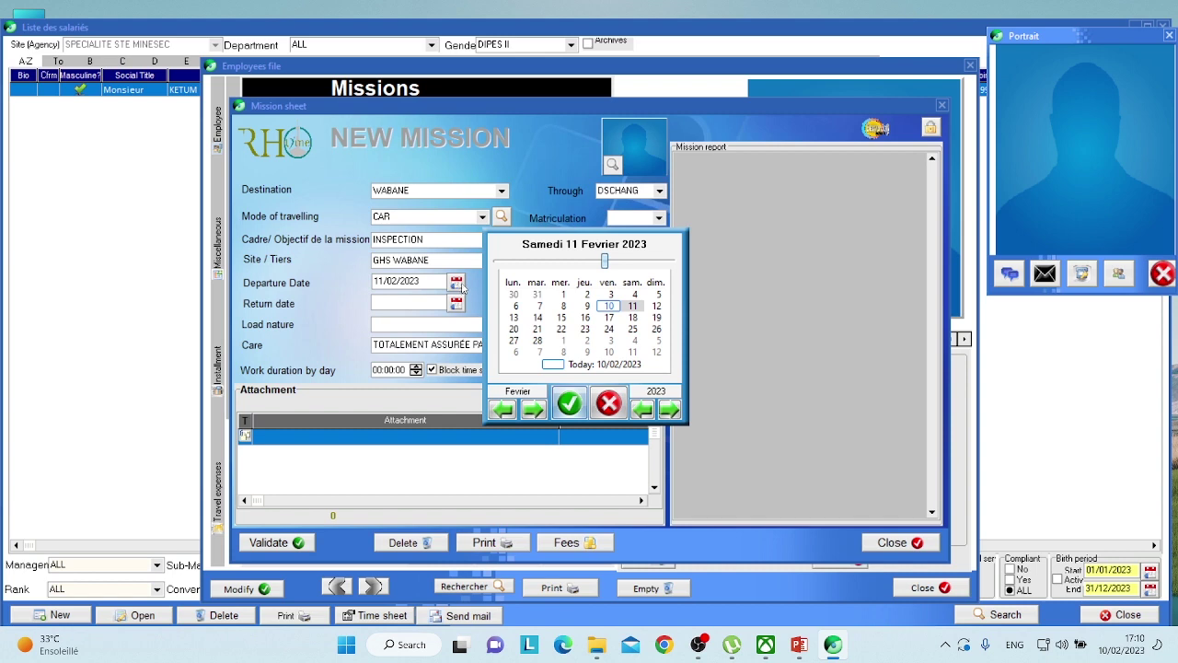
click(582, 413)
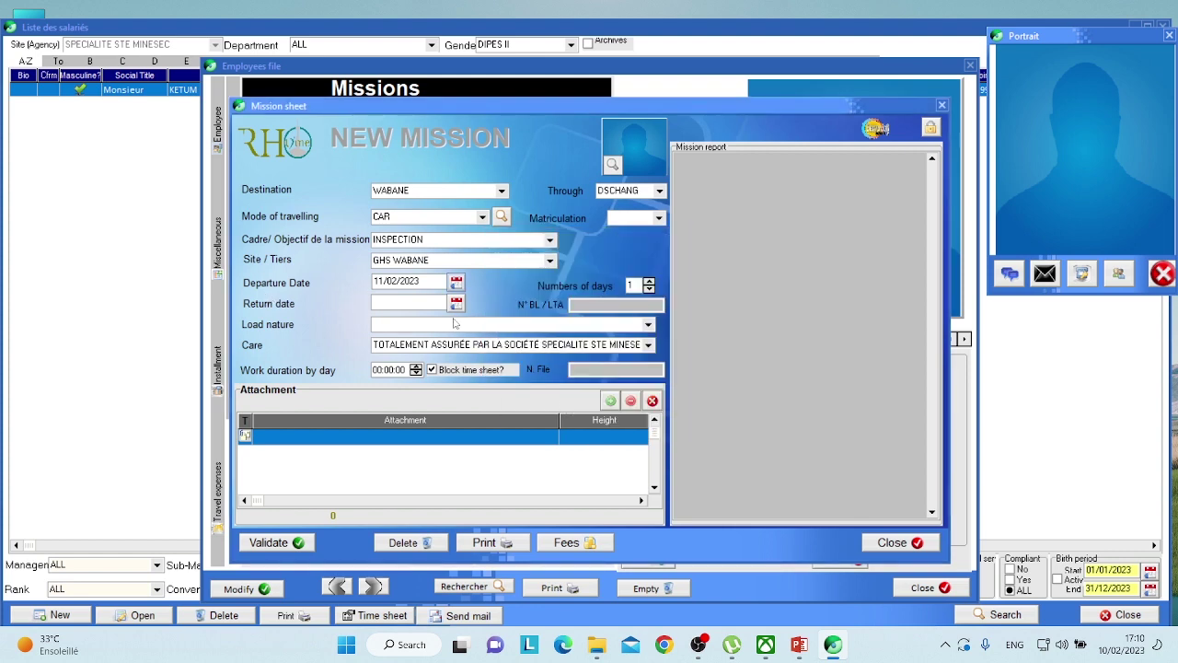
click(456, 304)
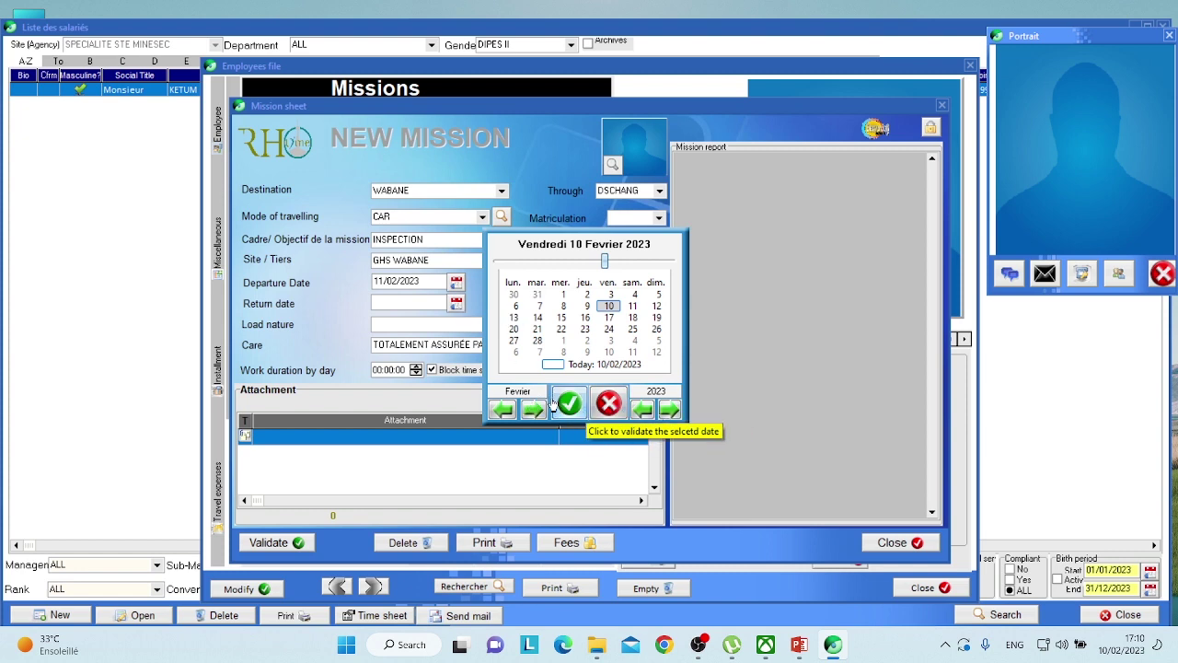
click(586, 329)
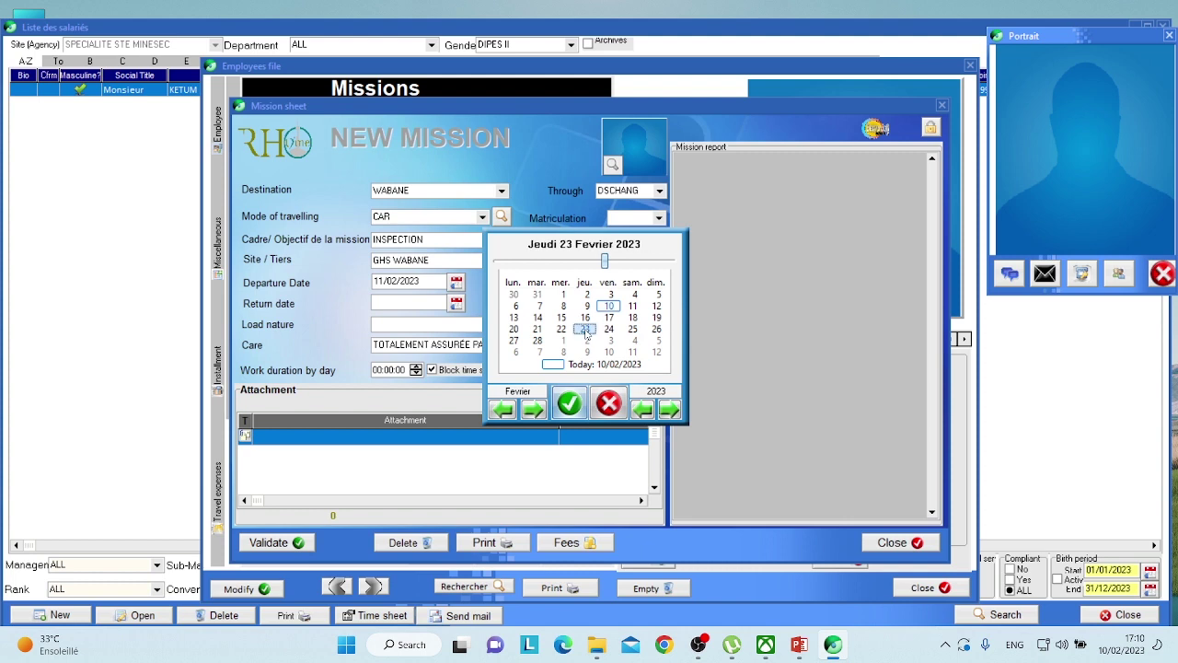
click(568, 406)
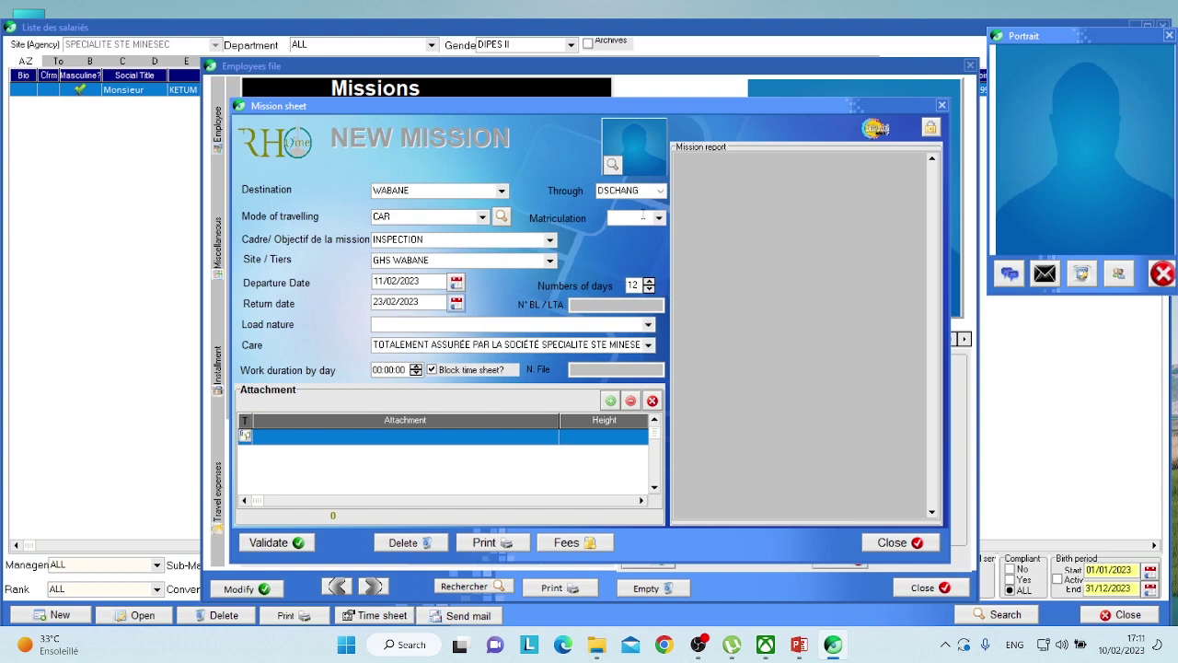
Enter matriculation KREW and load nature BAGS, then edit the daily work duration hours.
click(645, 218)
text(K)
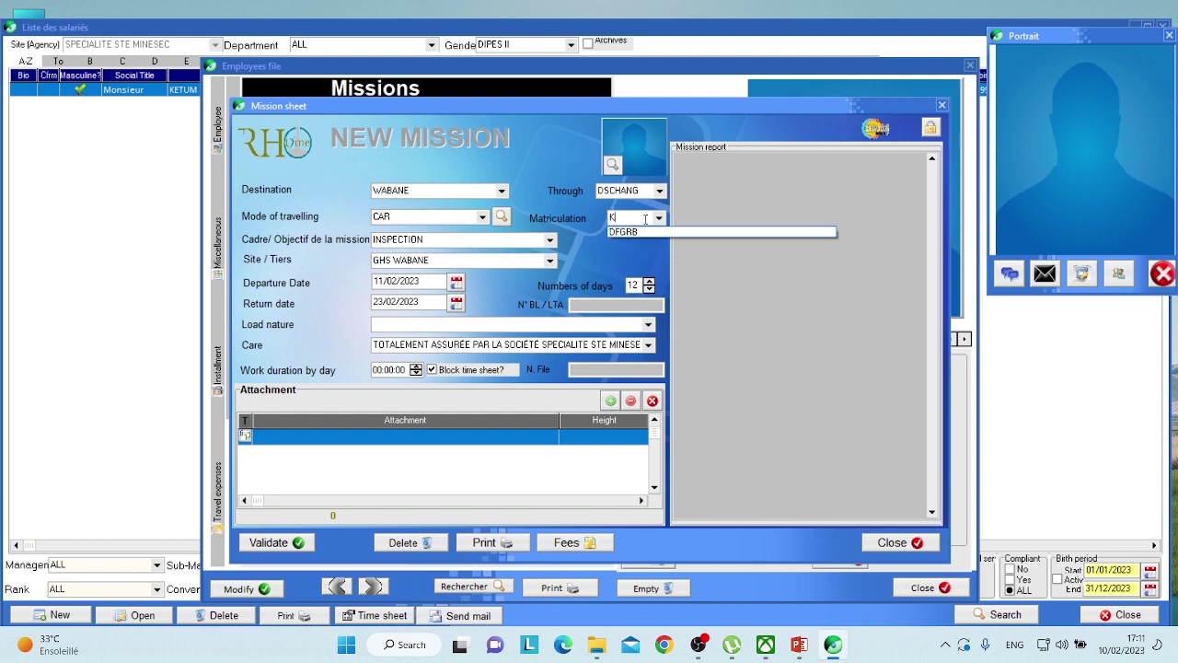
text(REW)
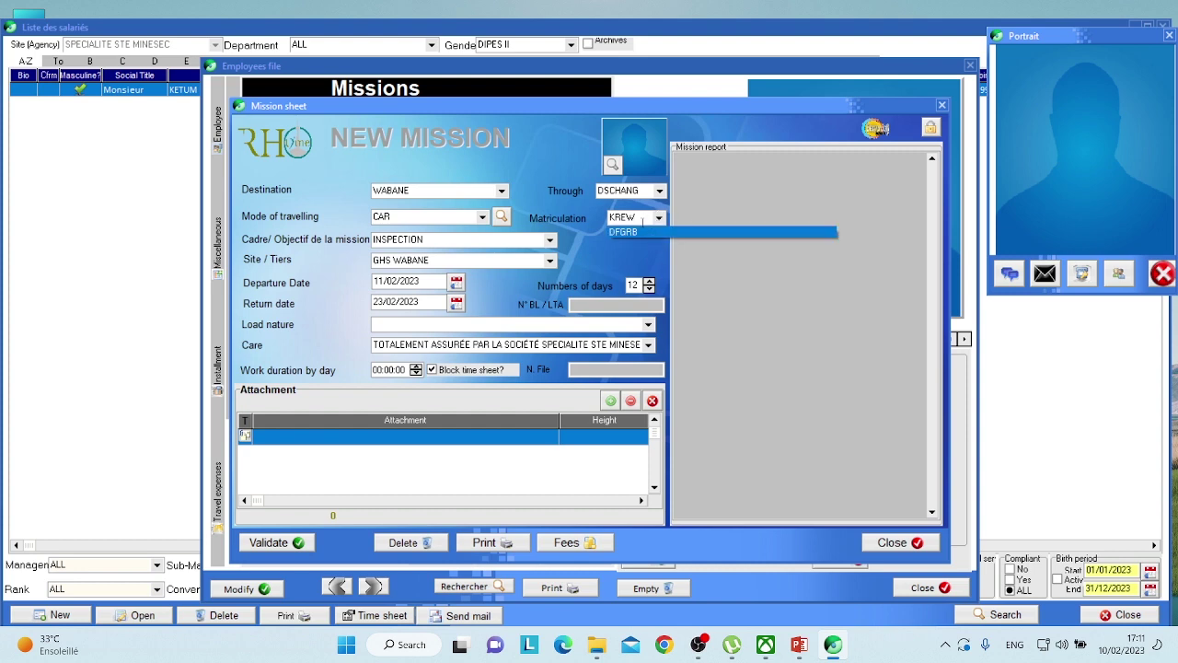
click(667, 219)
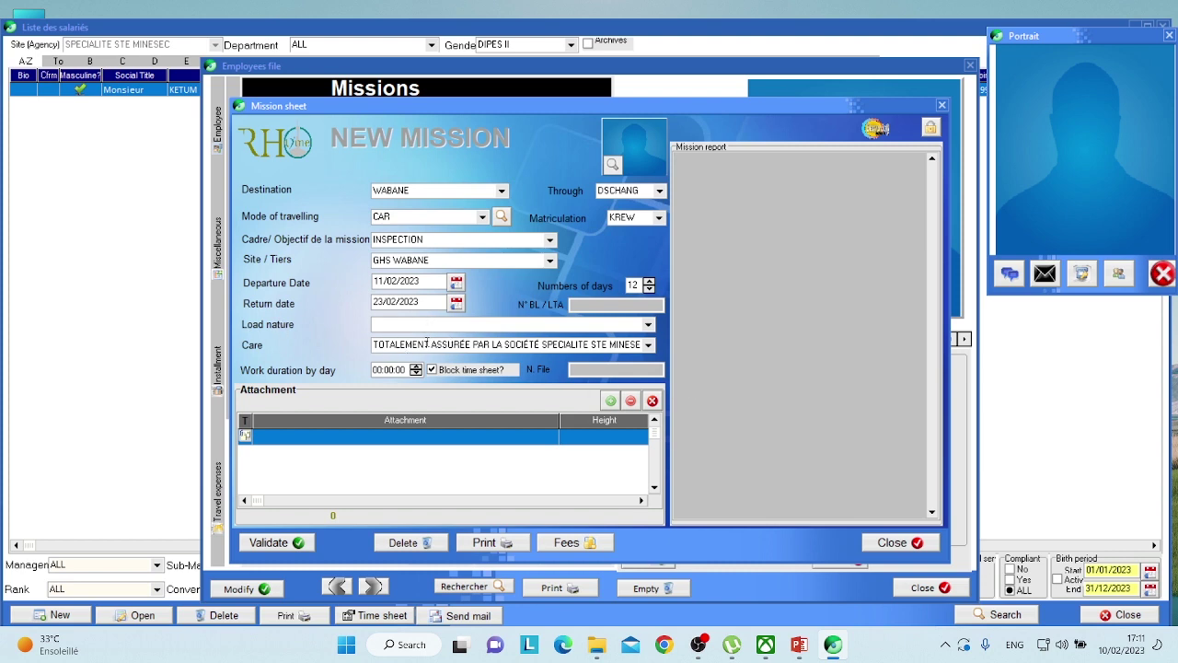
click(403, 320)
text(BAGS)
click(416, 370)
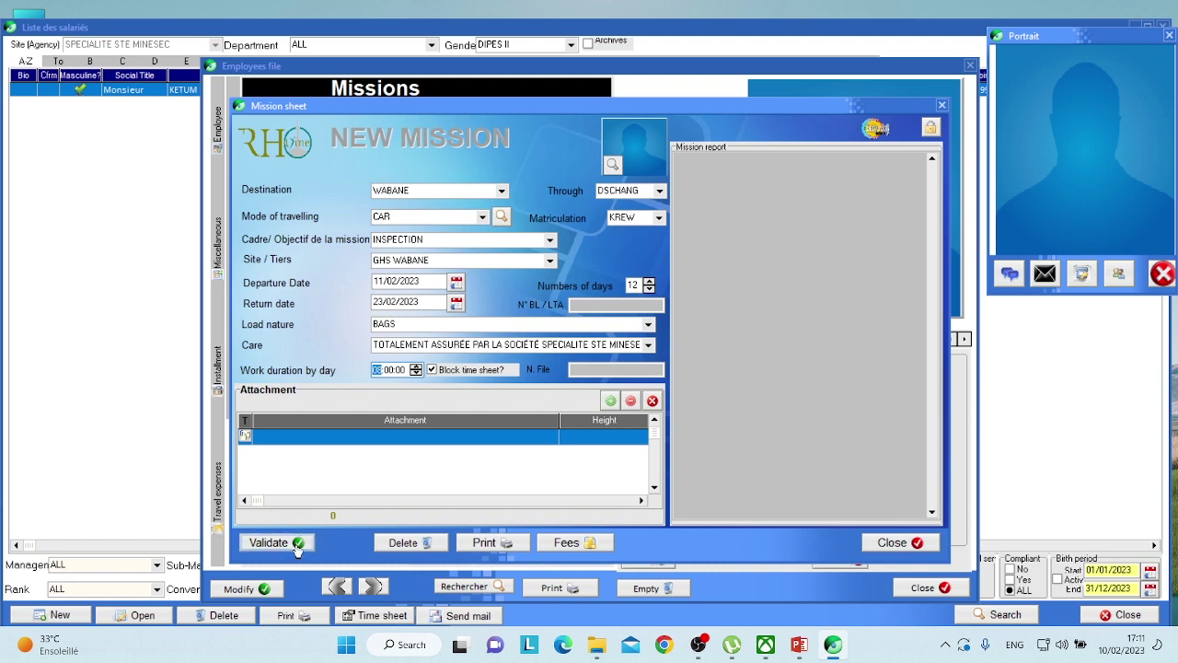
Validate the mission and preview the employee's FICHE EMPLOYE report.
click(297, 544)
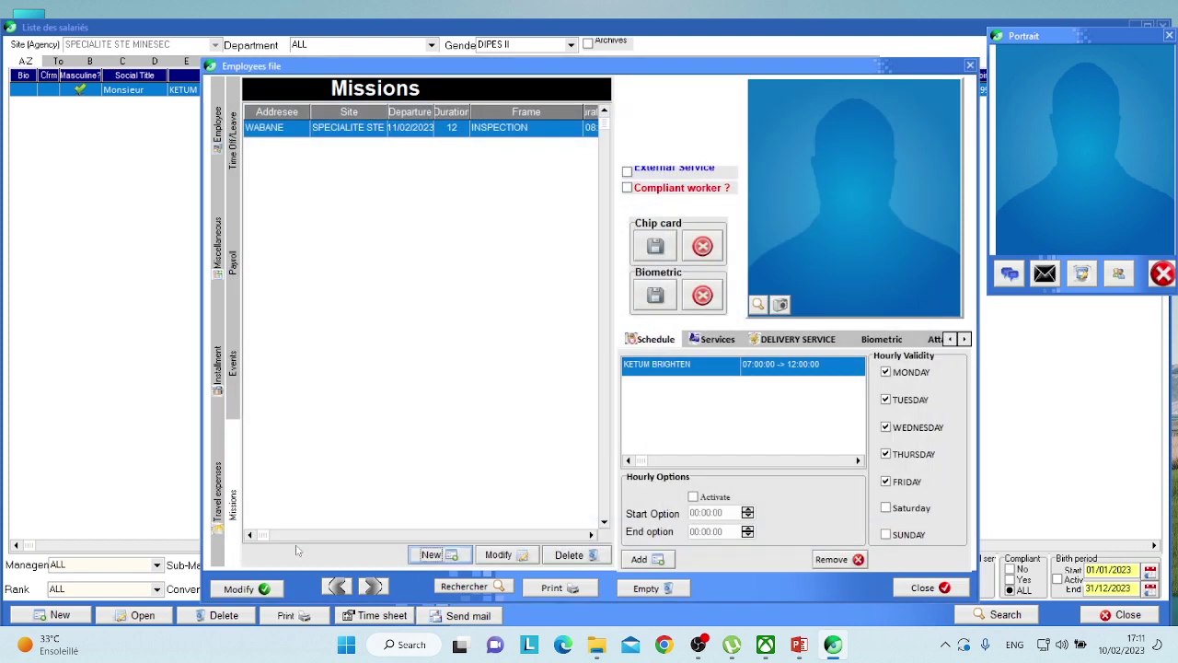
click(560, 588)
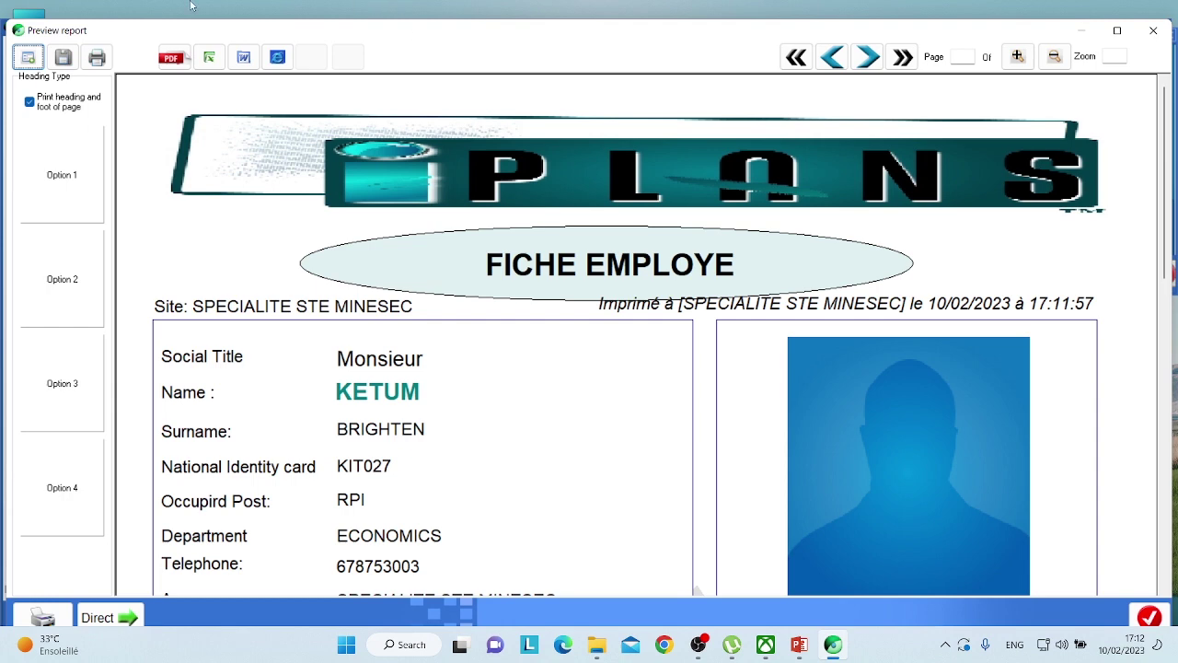
Turn off the page heading and footer, try Option 2 and Direct output, then cancel saving.
click(59, 108)
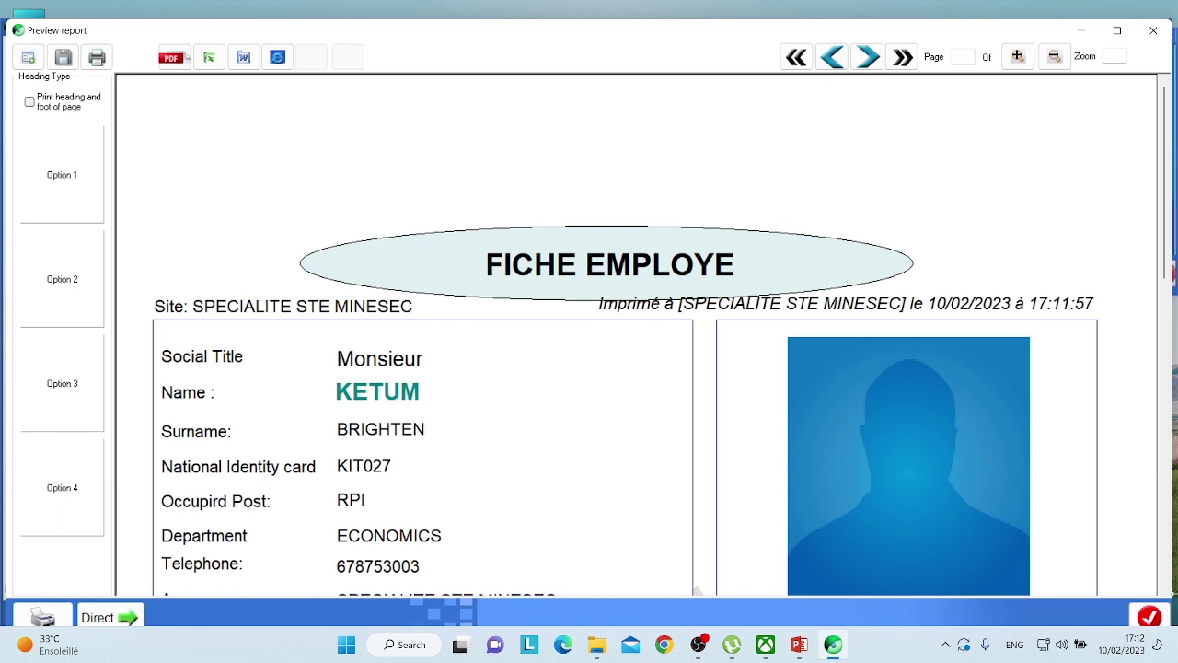
click(60, 274)
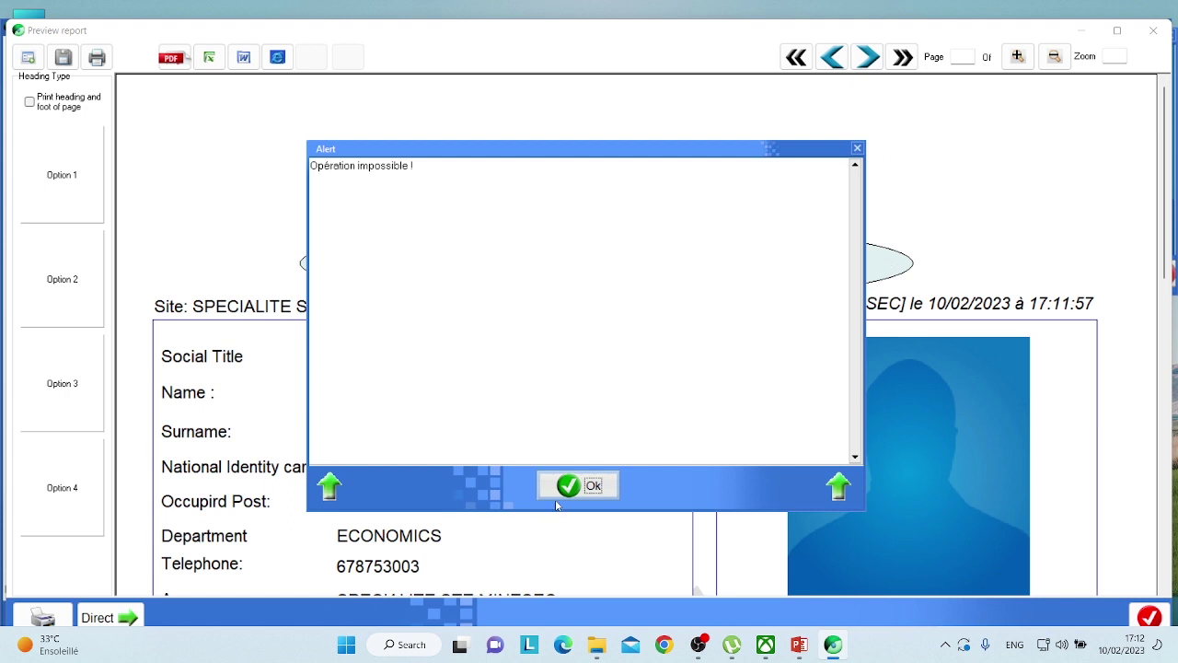
click(594, 492)
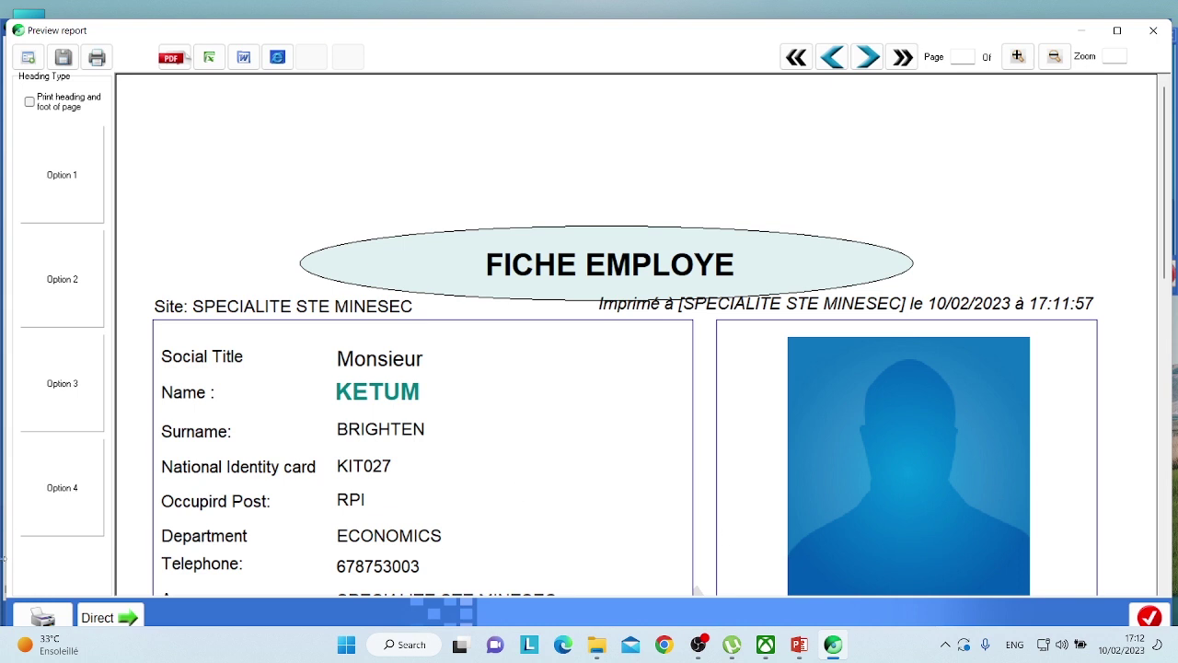
click(131, 622)
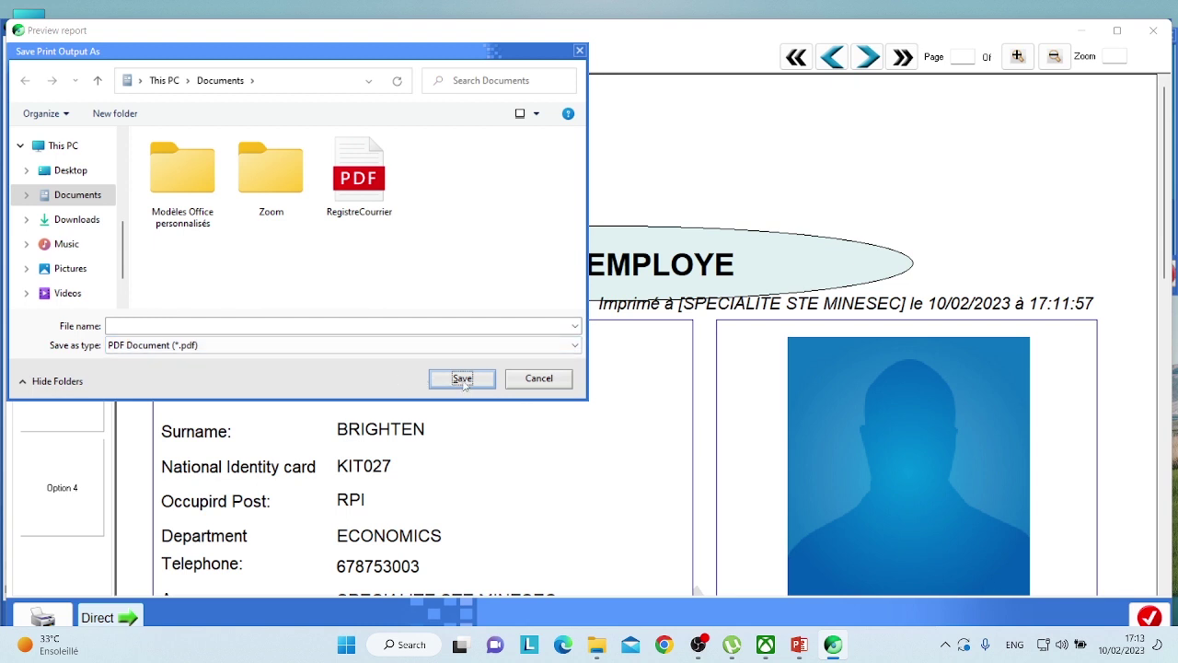
click(530, 381)
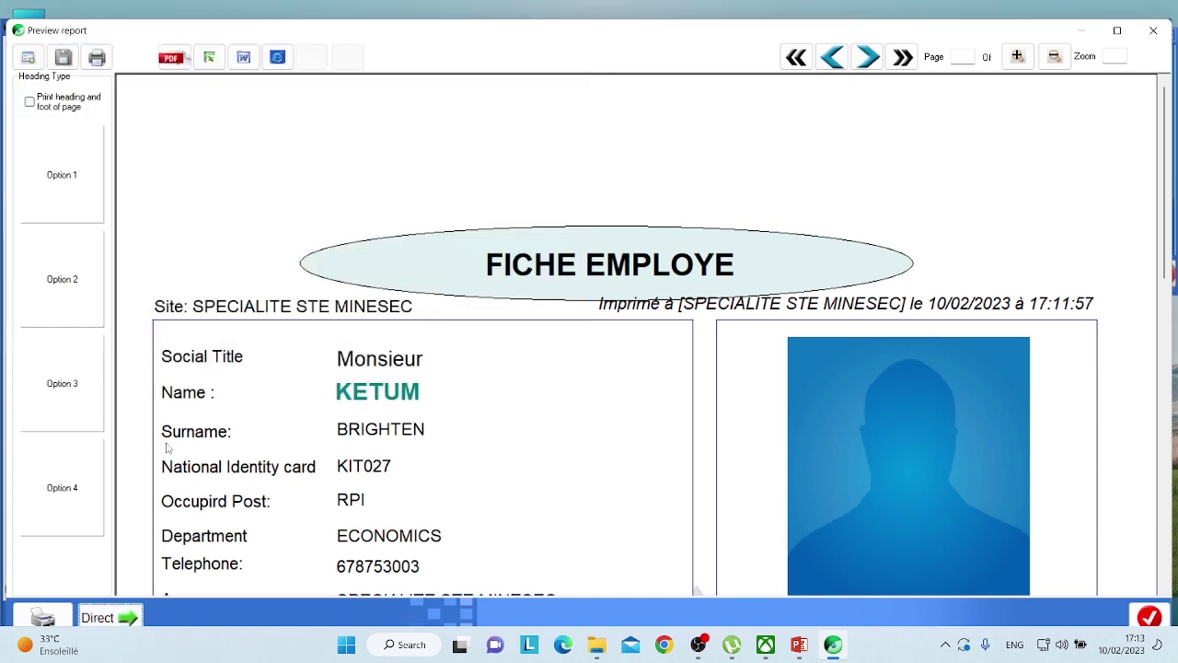